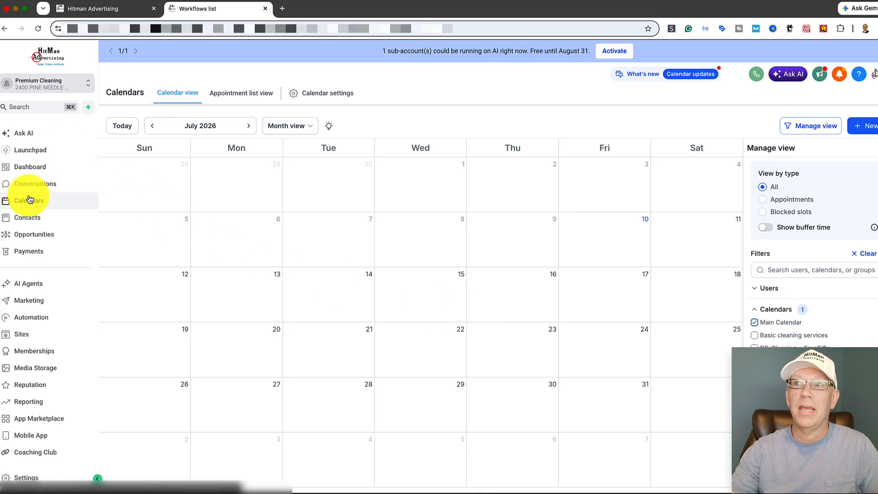
- Review the Users and Calendars filters in the calendar's Manage view
left_click(754, 322)
left_click(813, 126)
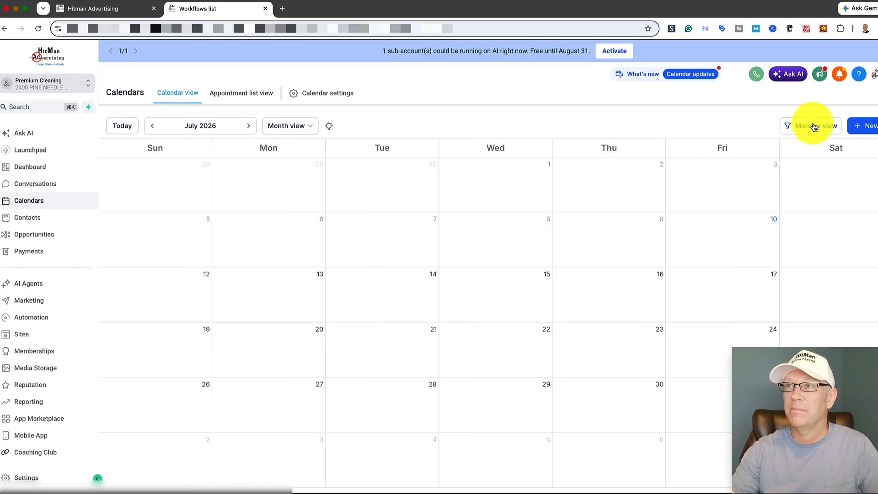
left_click(814, 127)
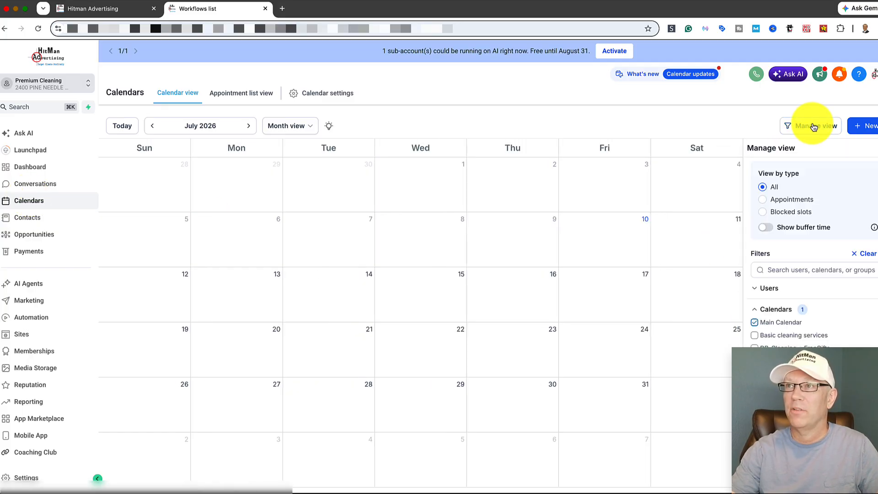
left_click(770, 289)
left_click(778, 303)
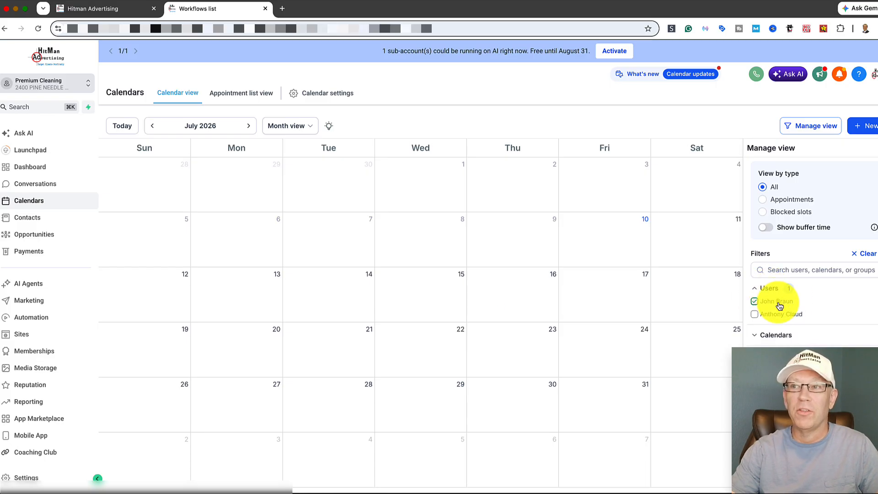
left_click(773, 336)
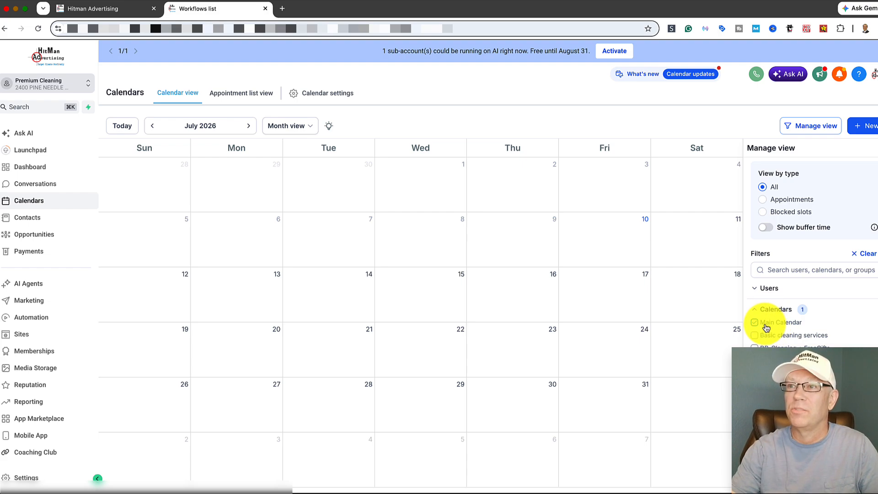
left_click(766, 288)
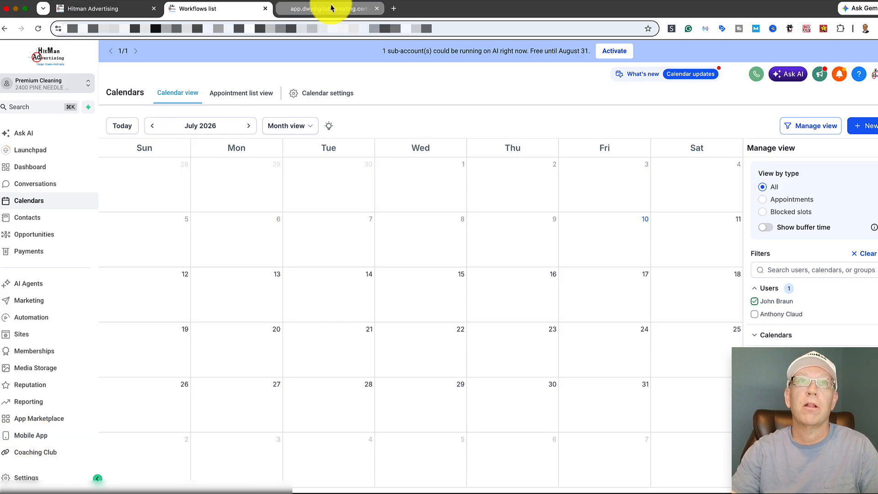
- View the LeadConnector mobile app download page in the other browser tab and return to the calendar
left_click(330, 9)
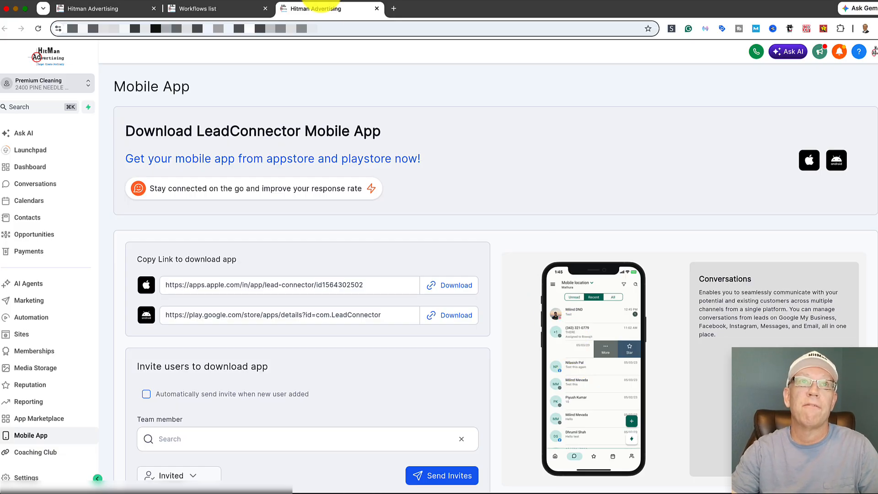
left_click(231, 10)
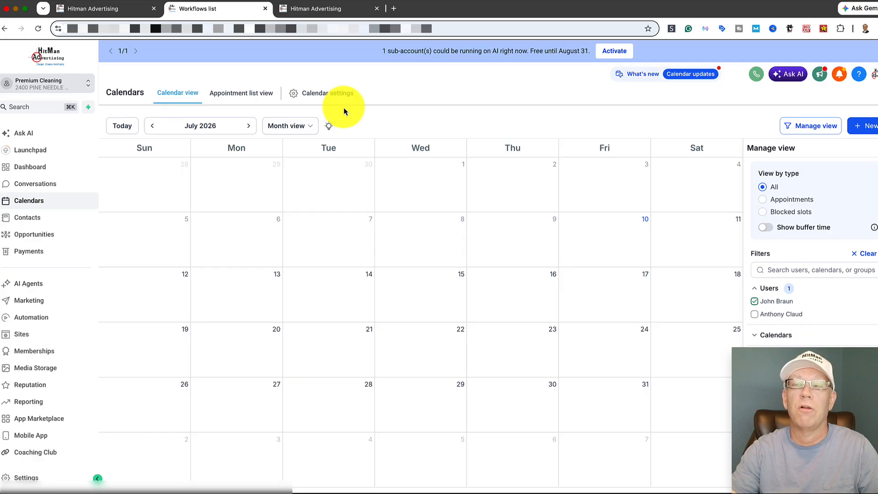
- Open hitmanadvertising.com/15-appointment/ in a new browser tab, view its bookable dates and times, and return to the calendar
left_click(394, 9)
type("hitman")
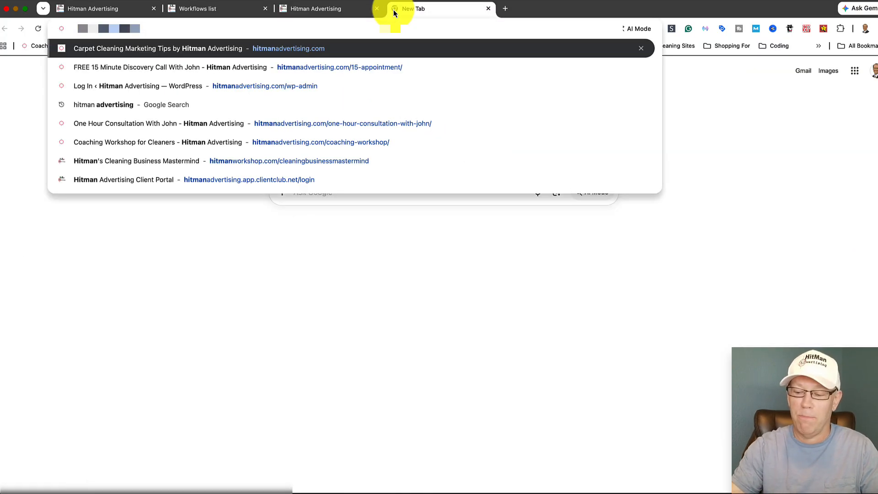
type("advertising.com/1")
key("Return")
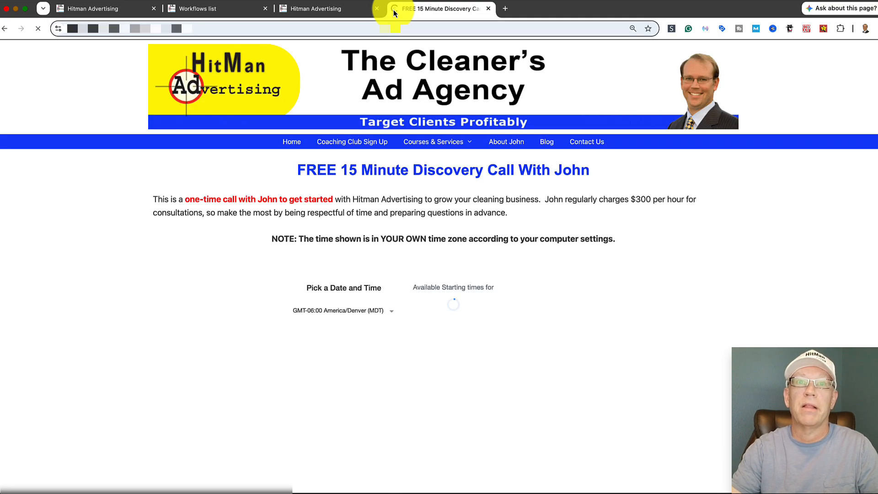
scroll(311, 293, "down", 1)
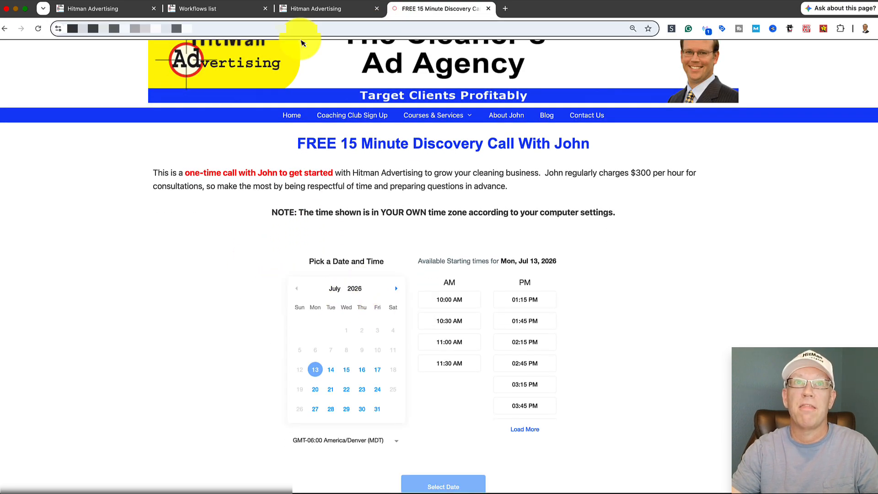
left_click(235, 9)
left_click(293, 9)
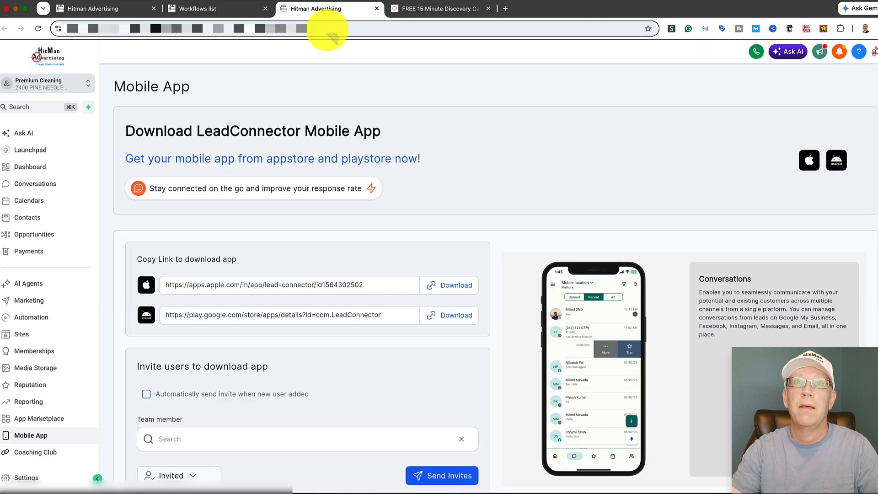
left_click(208, 10)
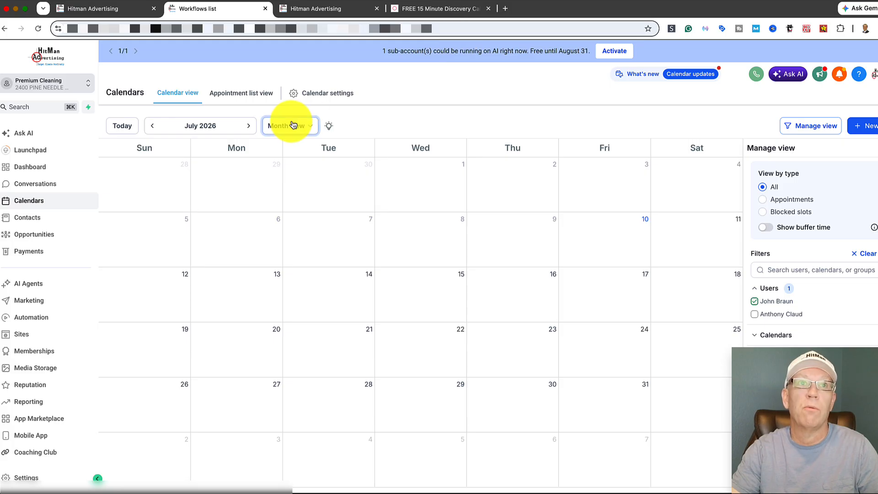
- Look through the list of calendars in the calendar settings and the appointment list view, ending in the calendar view
left_click(329, 93)
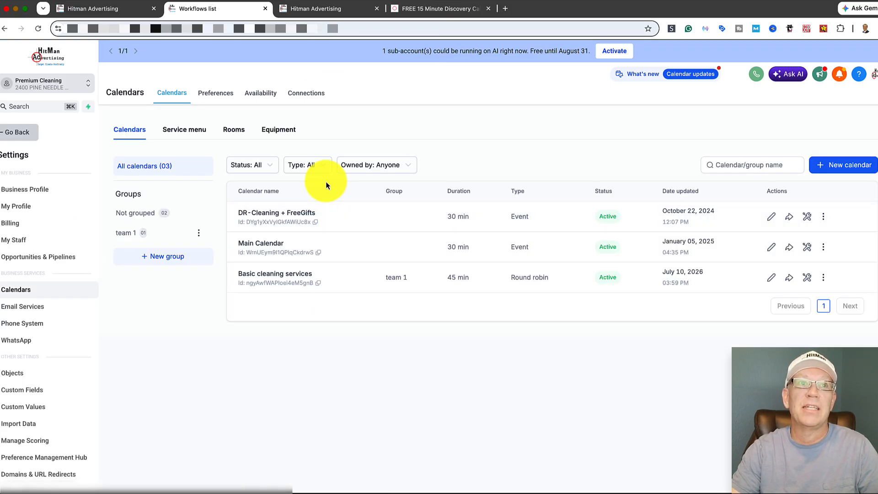
key("super+Left")
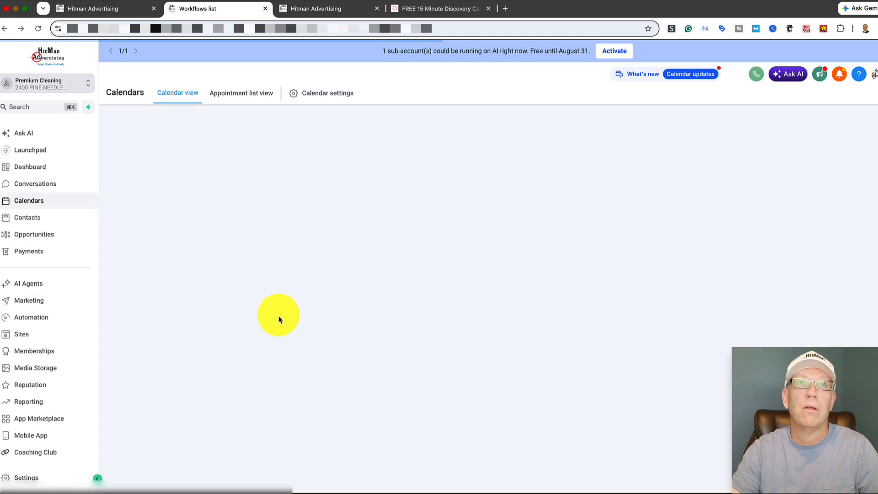
left_click(231, 95)
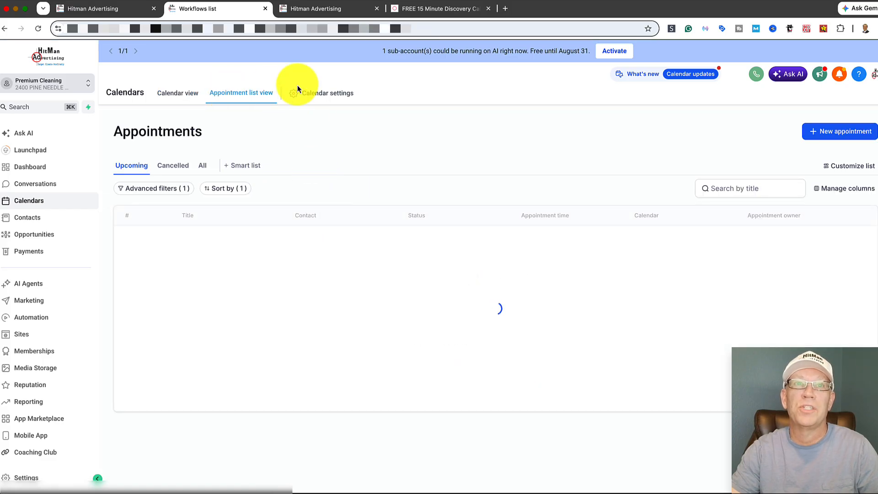
left_click(185, 97)
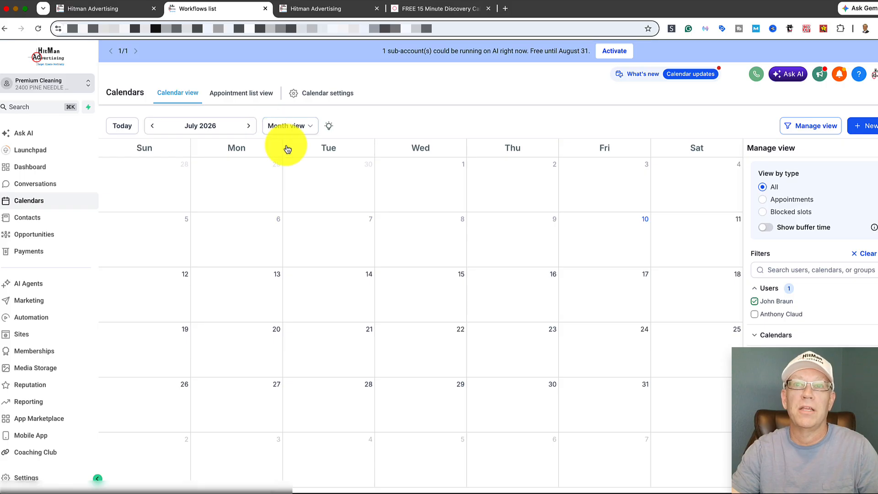
- Open the Main Calendar for editing from the calendar settings and review its basic details
left_click(322, 95)
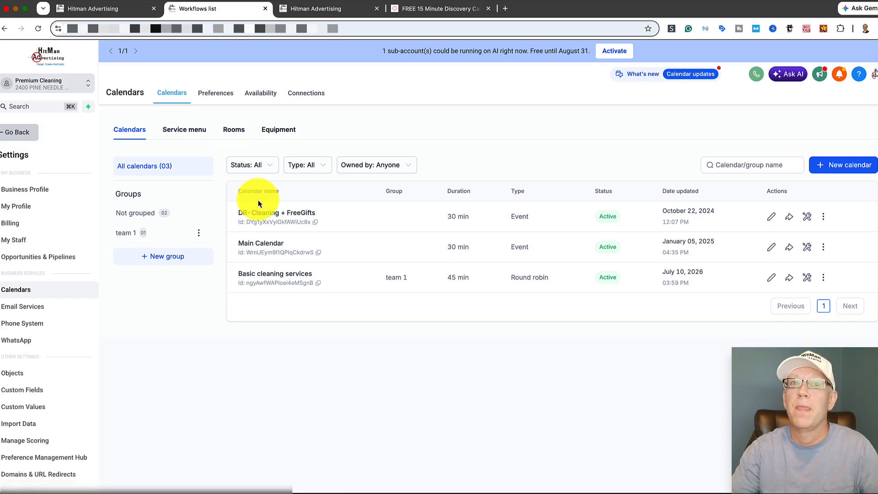
left_click(772, 250)
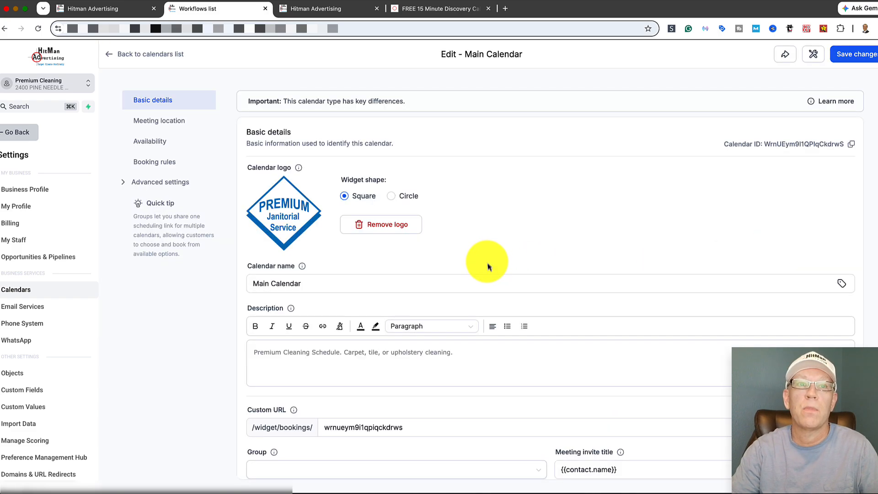
scroll(421, 244, "down", 3)
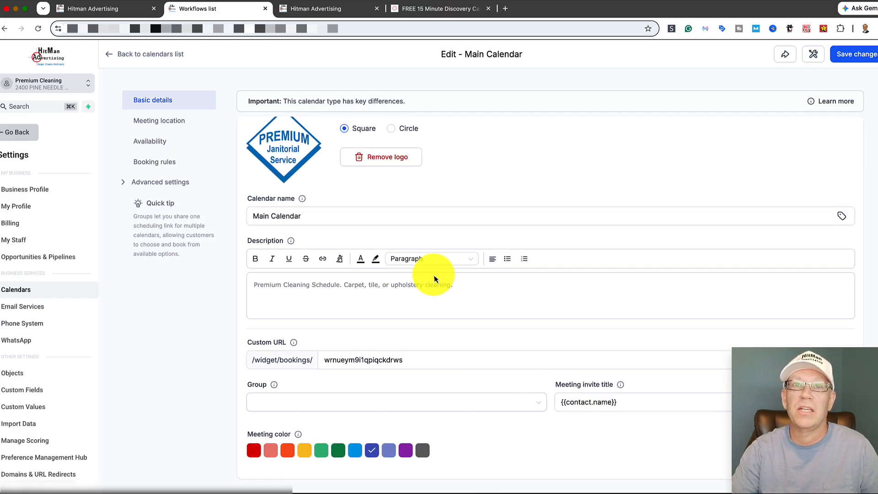
scroll(430, 286, "up", 1)
scroll(424, 295, "up", 3)
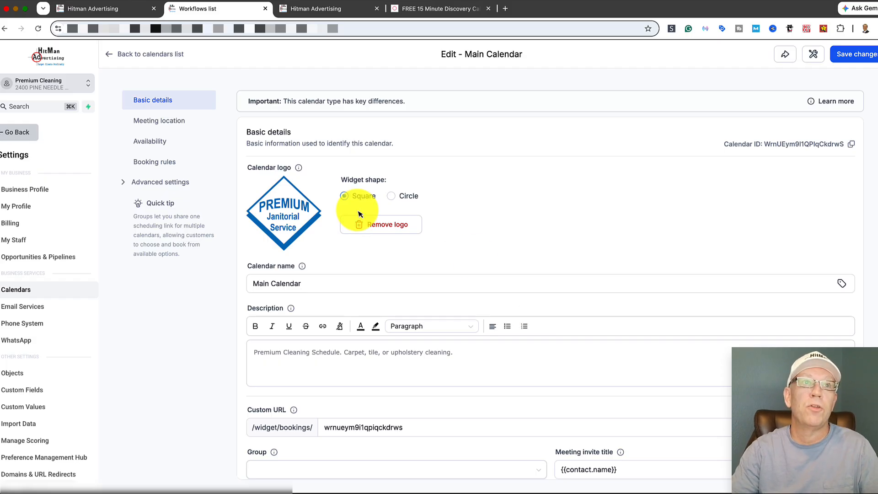
- Review the Main Calendar's meeting location and weekly available hours
left_click(166, 122)
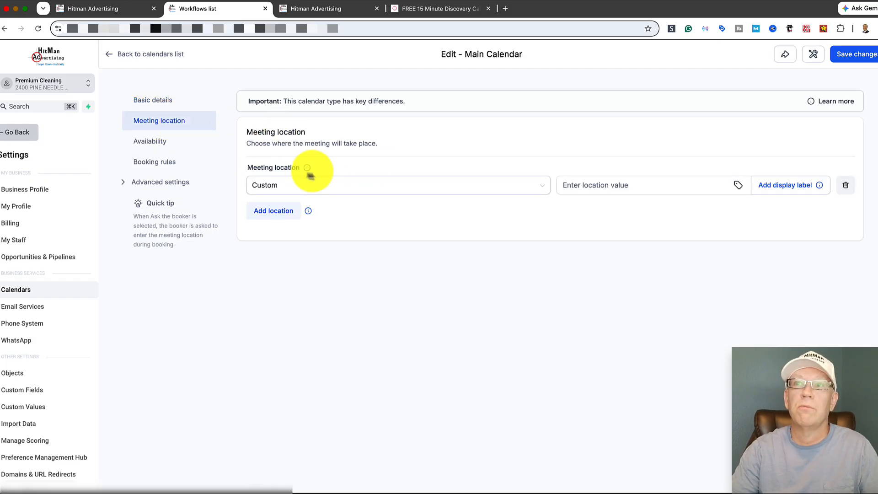
left_click(174, 145)
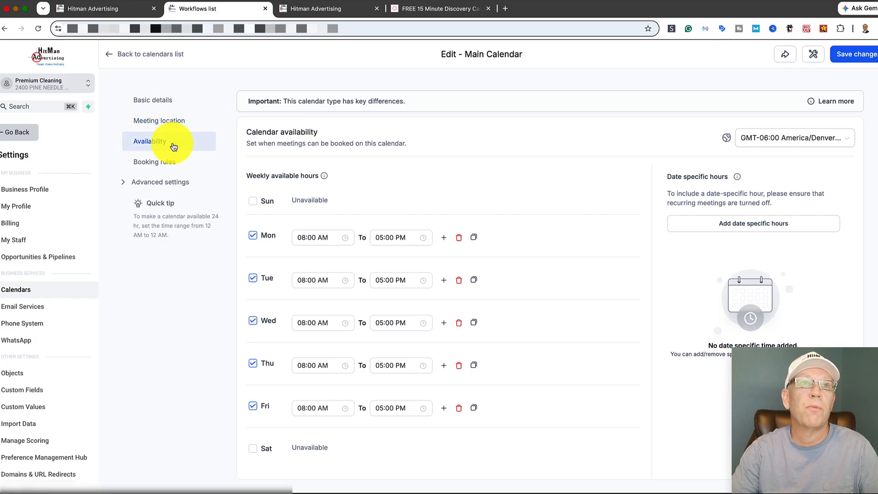
left_click(337, 232)
scroll(352, 247, "down", 2)
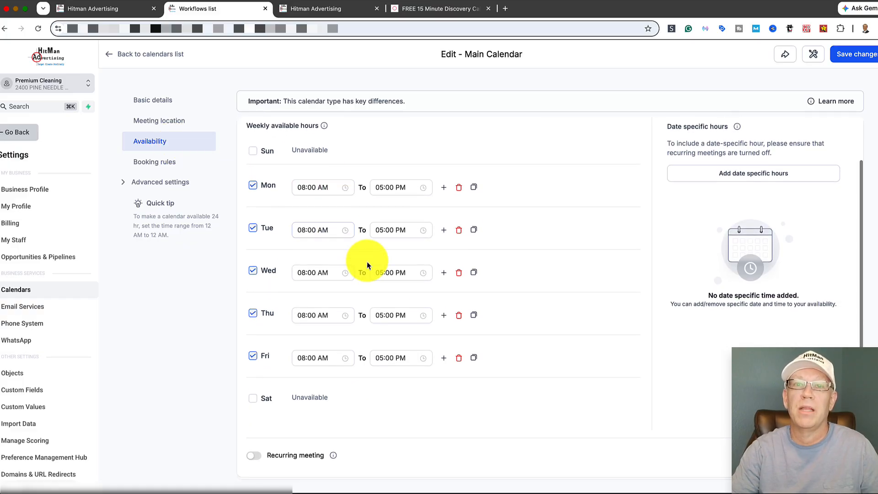
scroll(418, 328, "up", 1)
scroll(418, 328, "up", 1)
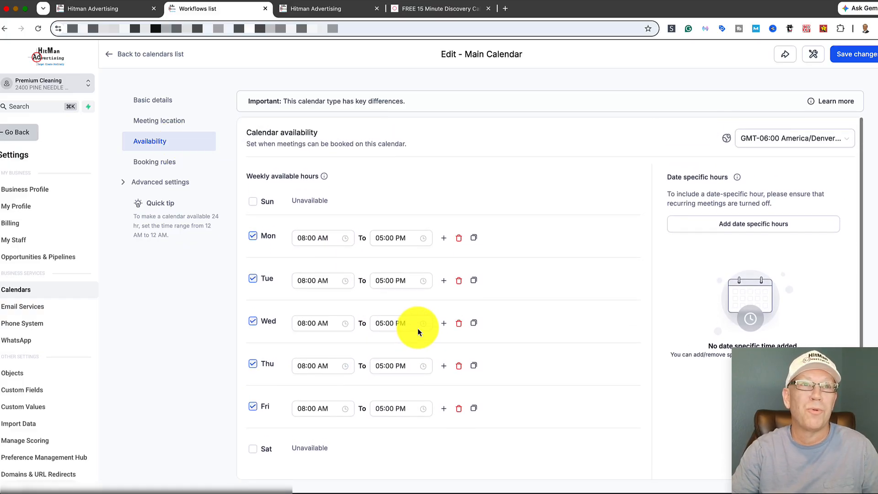
- Set the meeting interval to 2 hours in the Main Calendar's booking rules
left_click(167, 168)
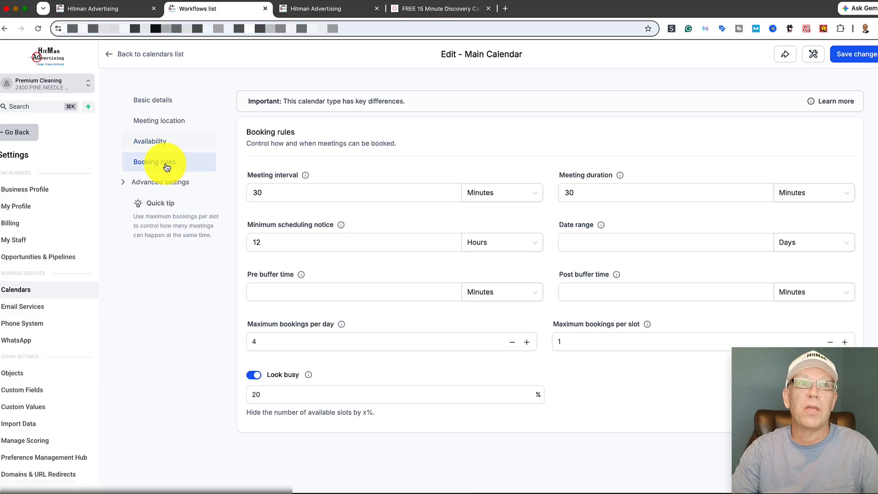
left_click(414, 237)
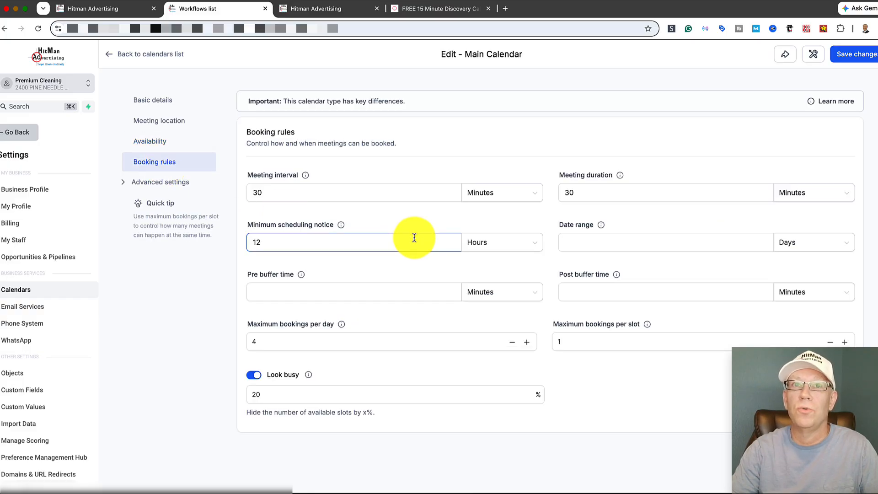
left_click(312, 198)
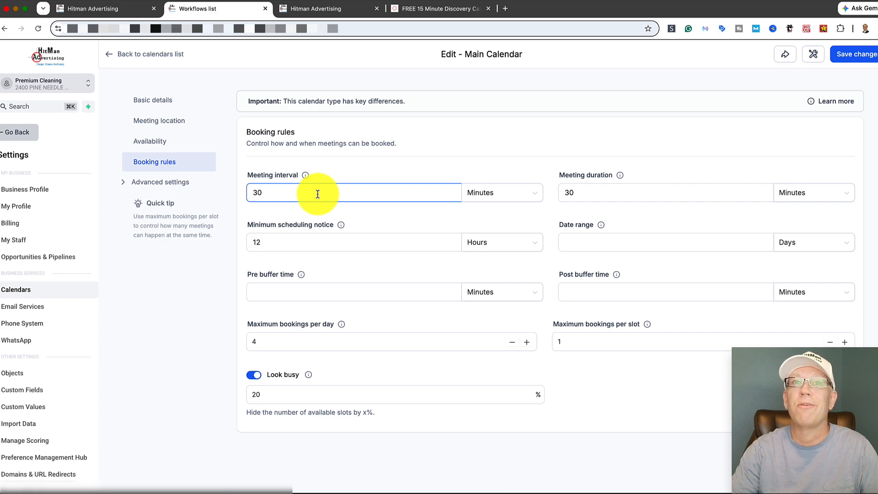
key("BackSpace")
key("BackSpace")
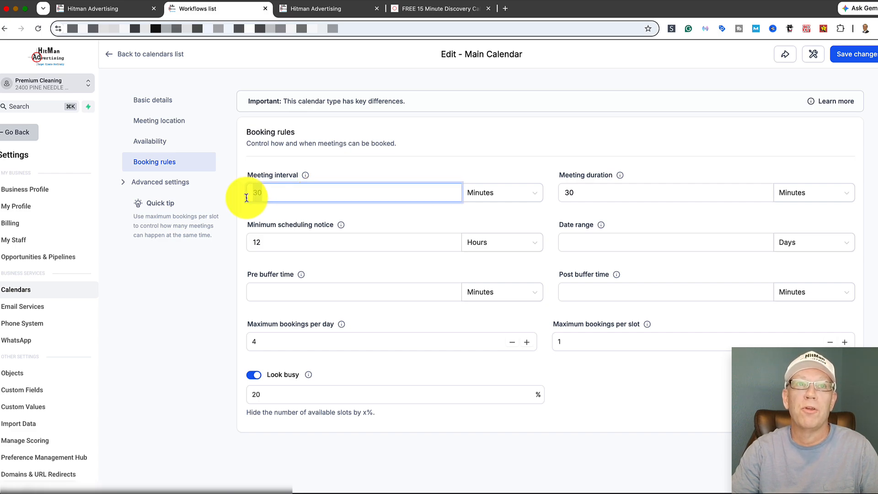
type("2")
left_click(475, 193)
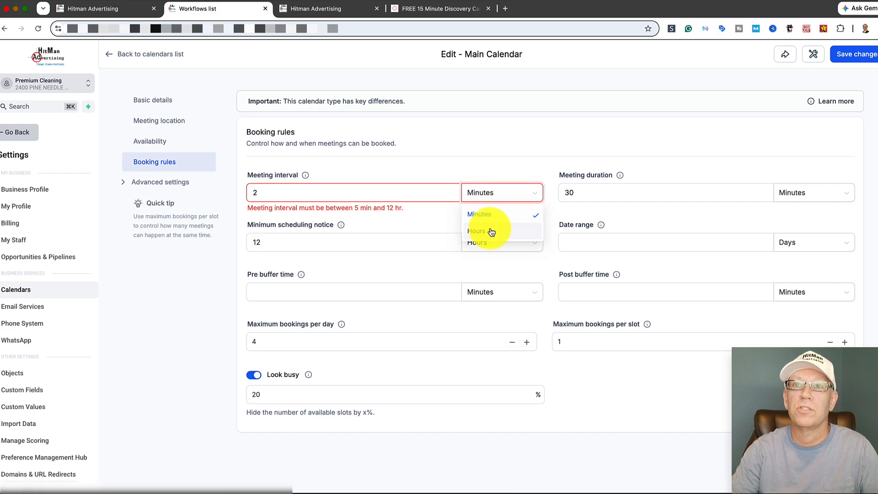
left_click(488, 231)
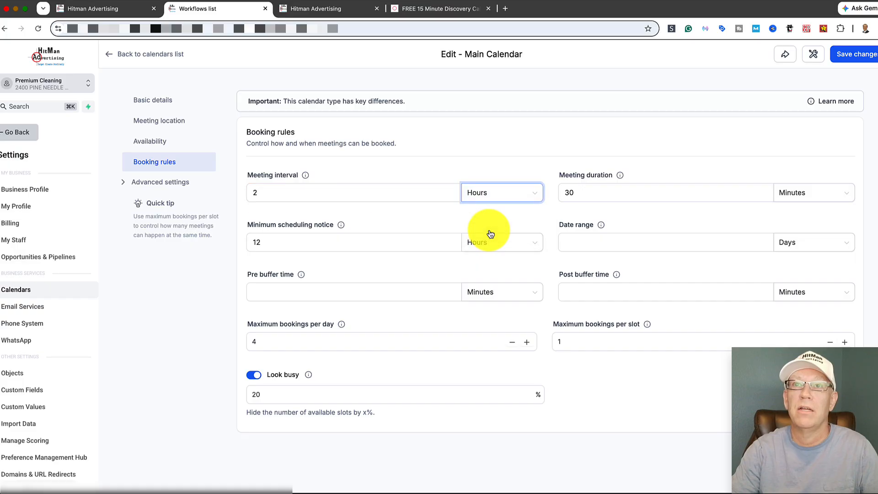
- Check what the meeting interval controls and set the meeting duration to 75 minutes
left_click(575, 195)
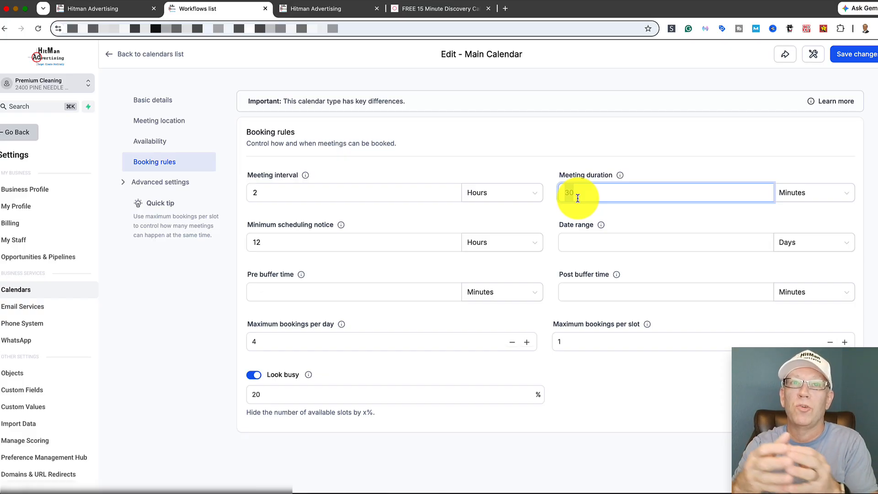
mouse_move(305, 176)
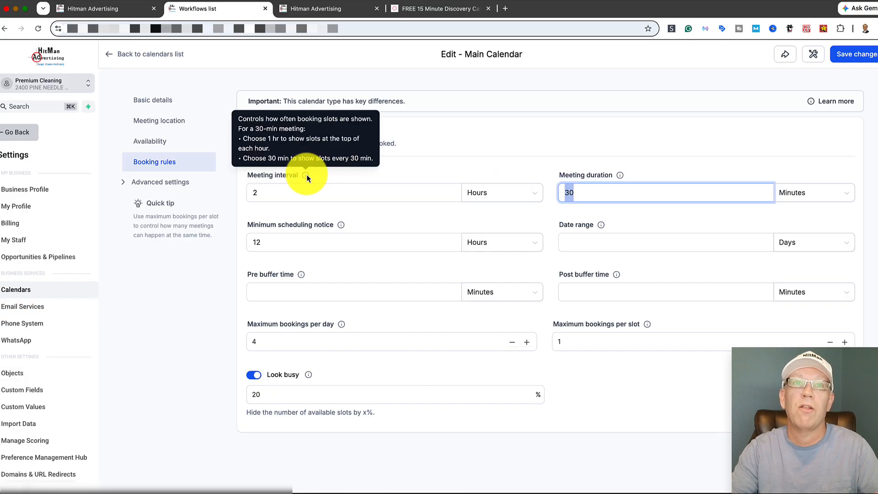
left_click(496, 143)
left_click_drag(577, 191, 547, 195)
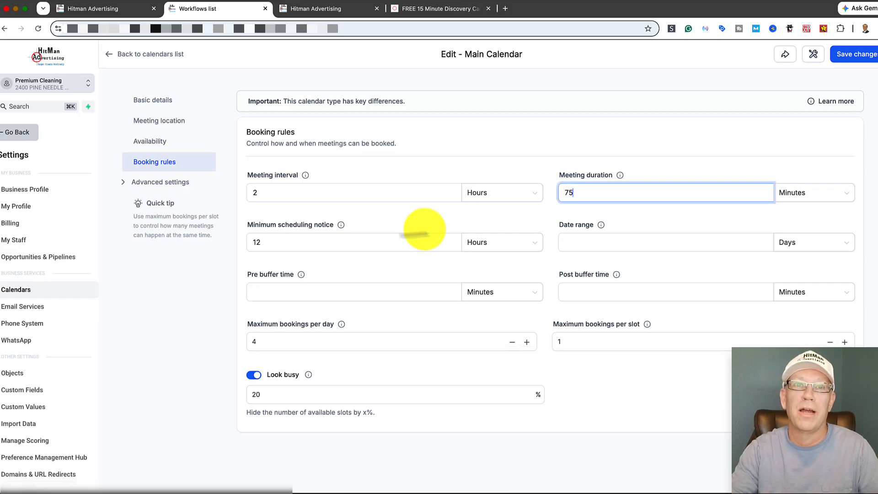
- Set the minimum scheduling notice to 24 hours in the Main Calendar's booking rules
left_click(269, 340)
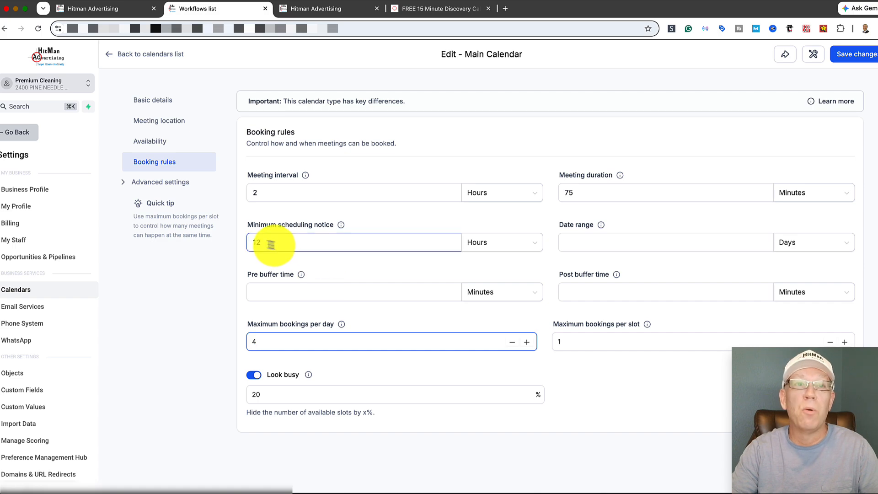
left_click_drag(271, 245, 226, 235)
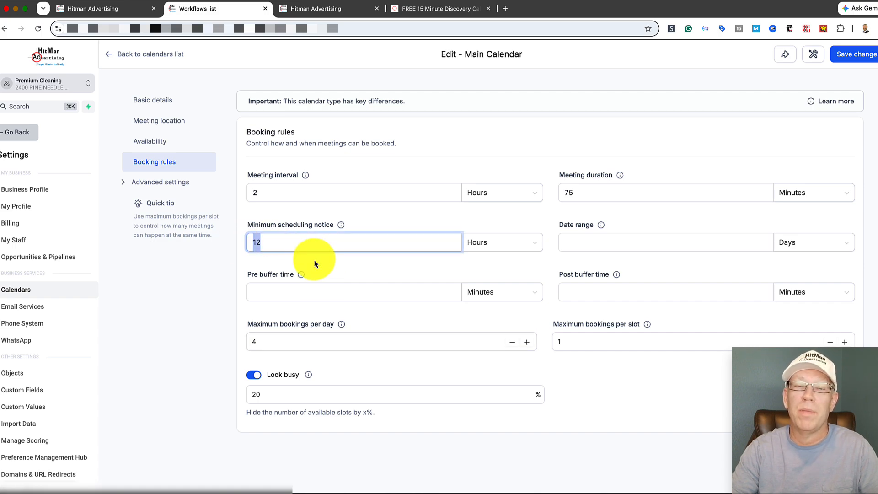
type("24")
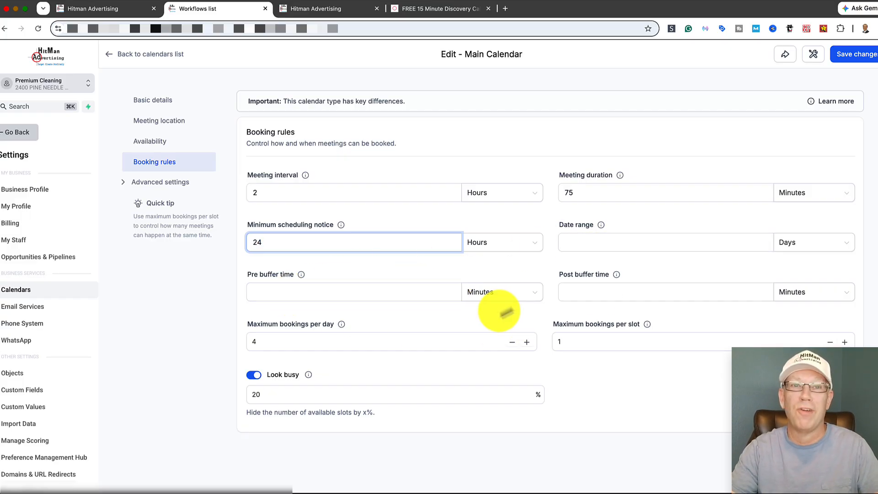
left_click(621, 293)
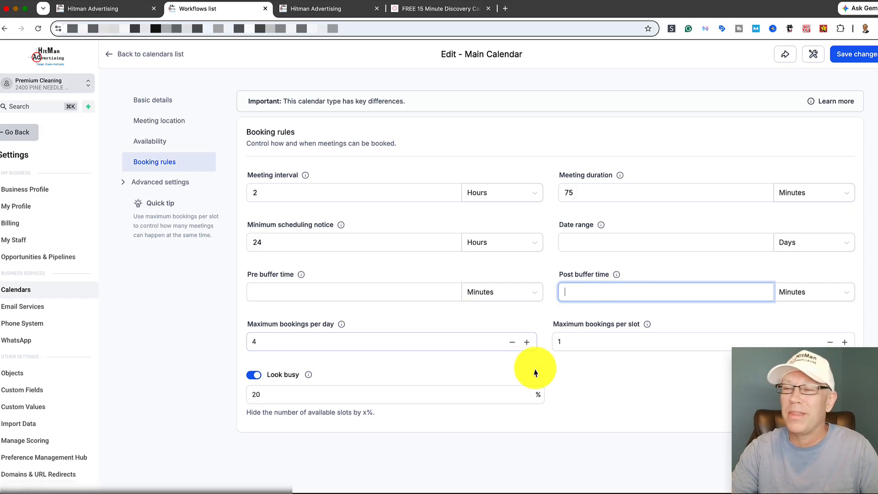
- Open the Main Calendar's form and confirmation settings and check which booking forms can be selected
left_click(147, 183)
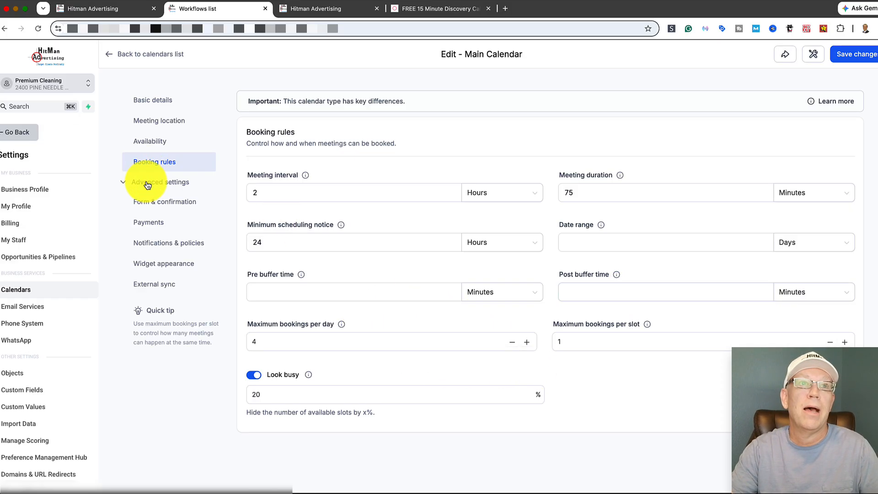
left_click(176, 202)
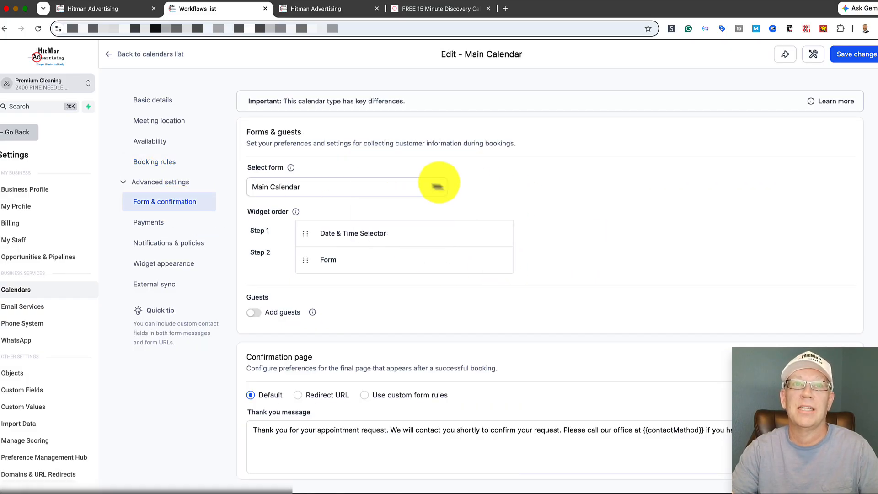
left_click(434, 187)
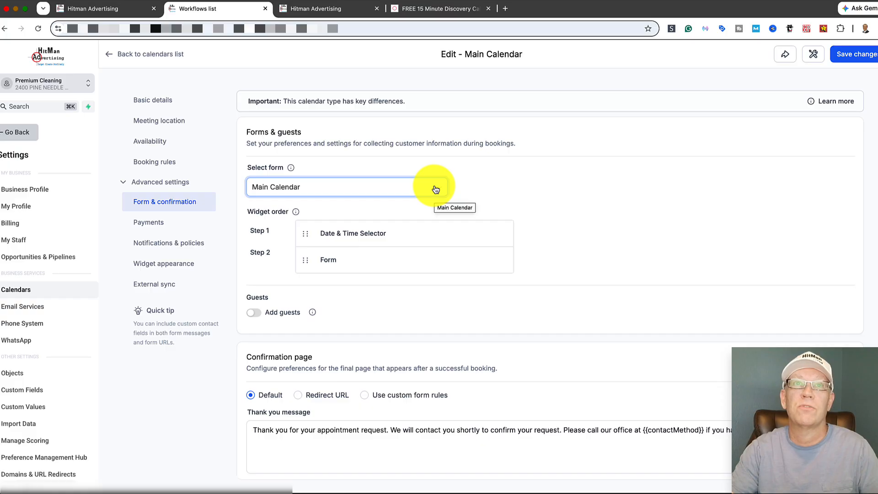
left_click(437, 190)
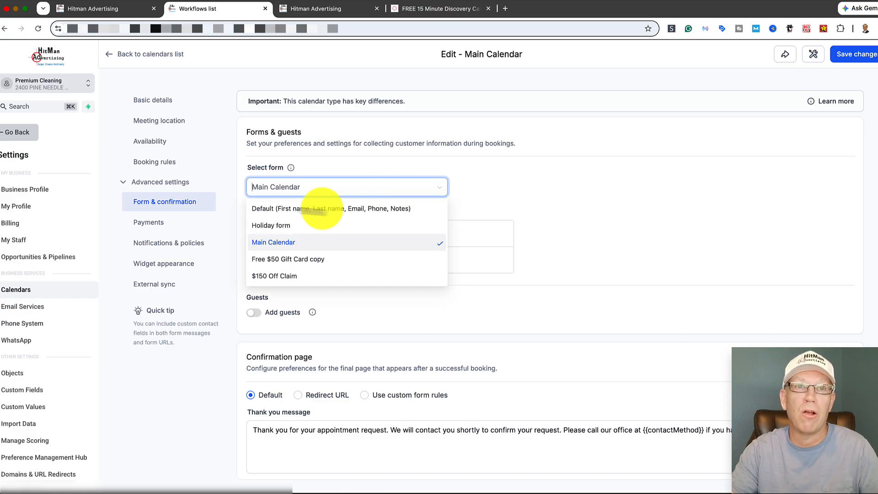
left_click(572, 225)
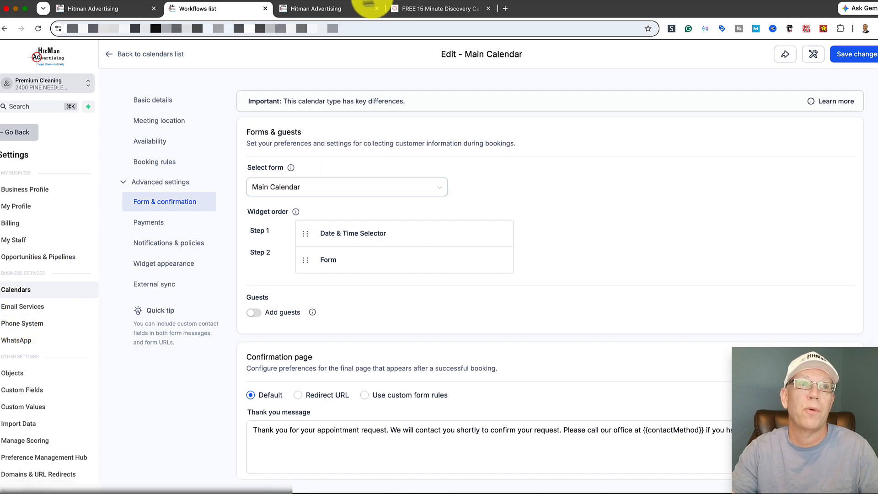
- Open the Main Calendar form from the site's forms in the other browser tab and examine its fields
left_click(336, 11)
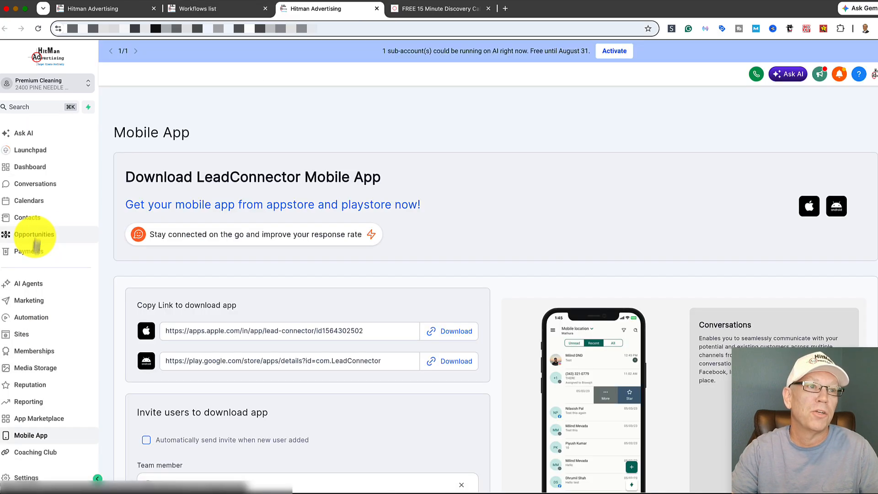
left_click(35, 331)
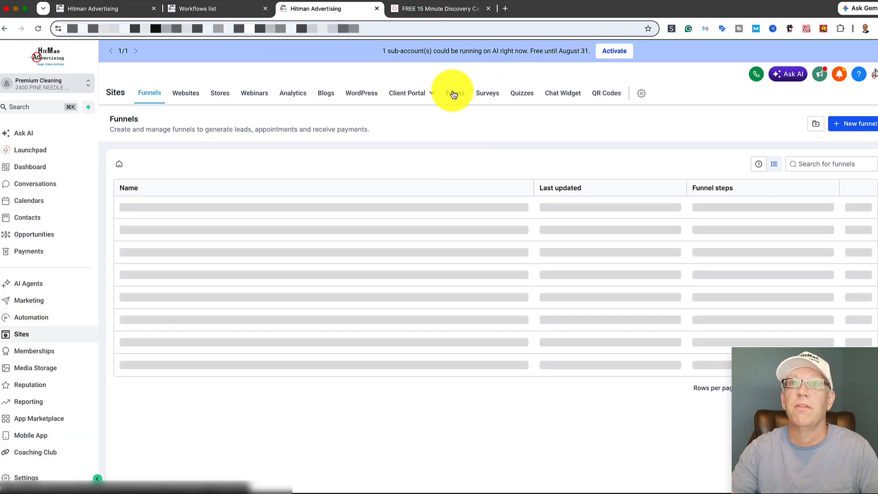
left_click(454, 93)
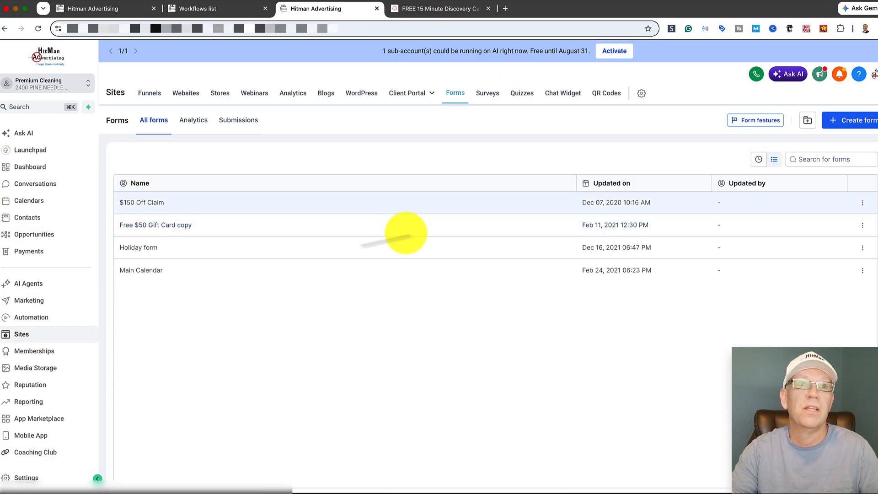
left_click(142, 272)
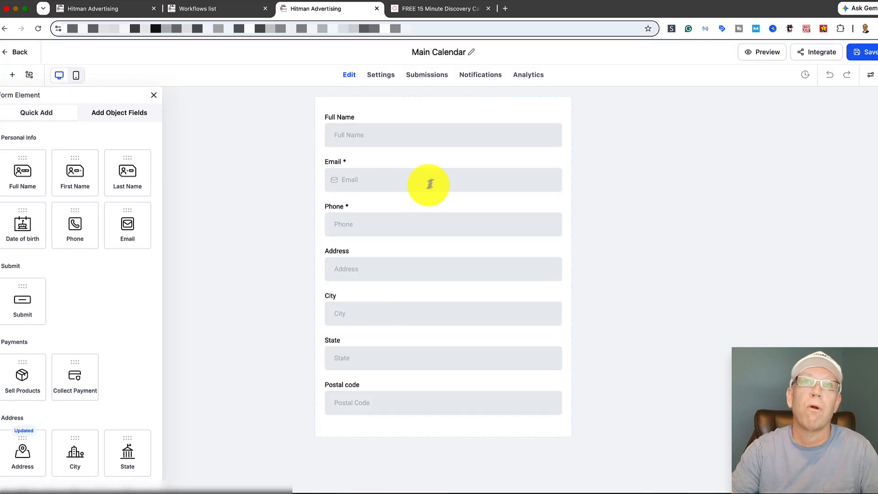
- Return to the Main Calendar's settings and review its widget order, guest option and confirmation page options
left_click(206, 10)
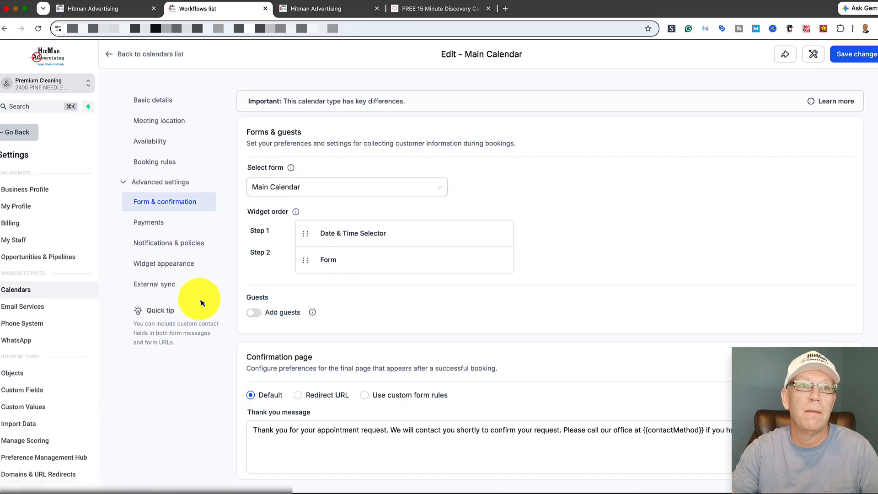
scroll(387, 261, "down", 3)
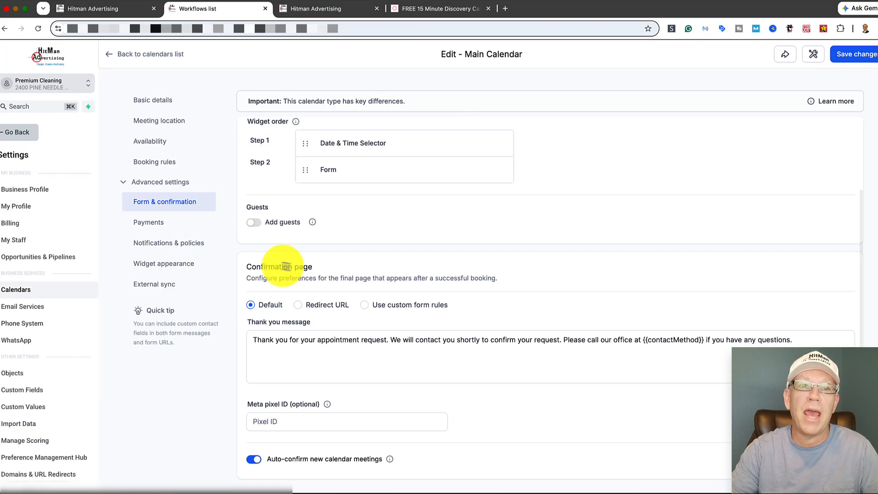
scroll(311, 273, "up", 1)
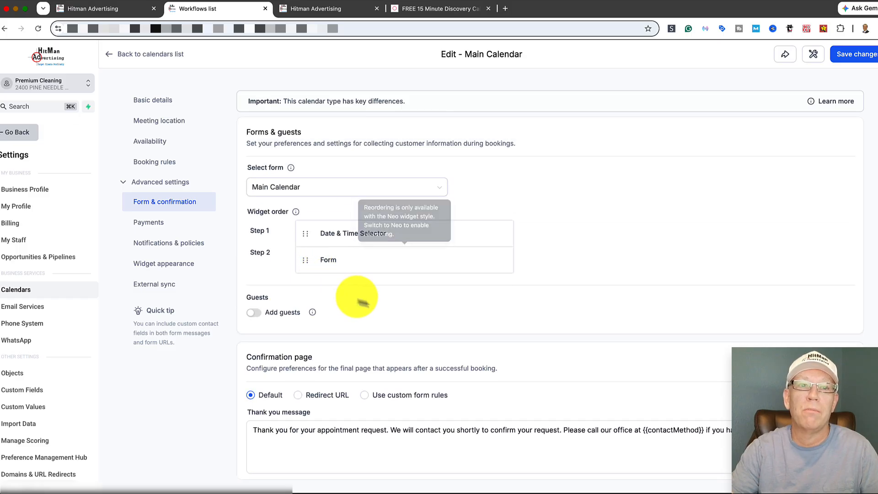
scroll(357, 297, "down", 1)
left_click(281, 418)
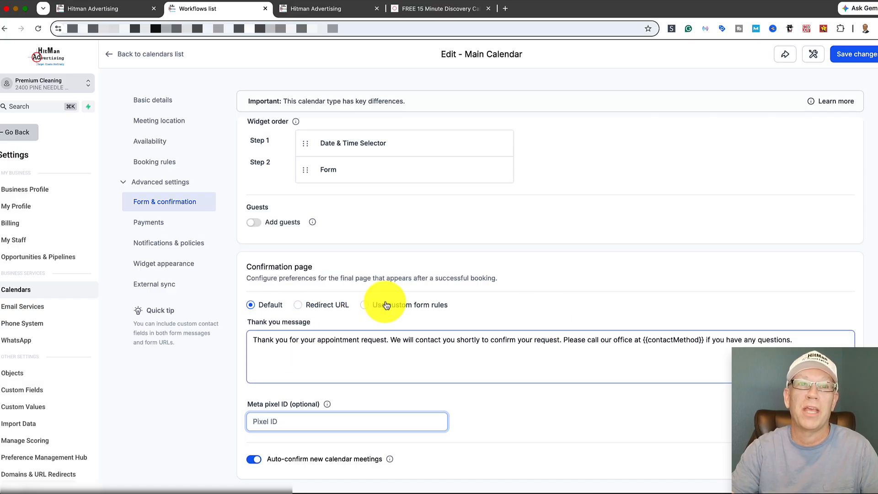
scroll(336, 291, "up", 2)
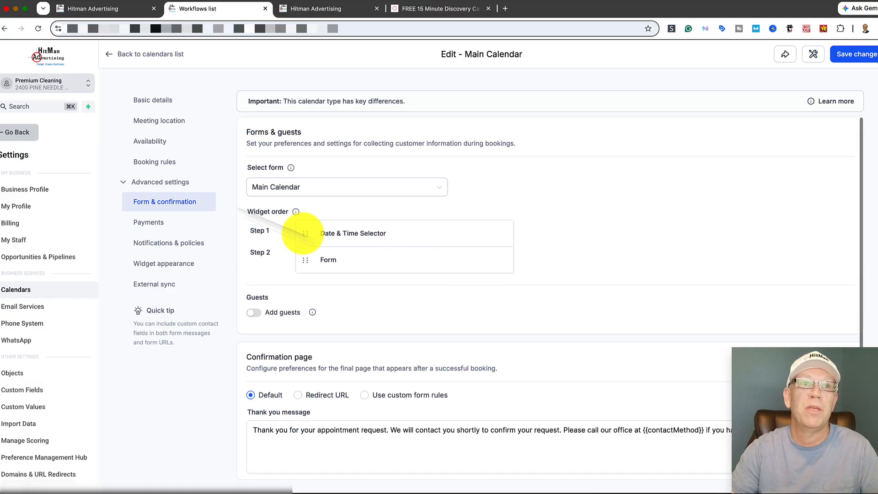
- Review the Main Calendar's payment options, booking notifications, and cancellation and reschedule policies
left_click(149, 223)
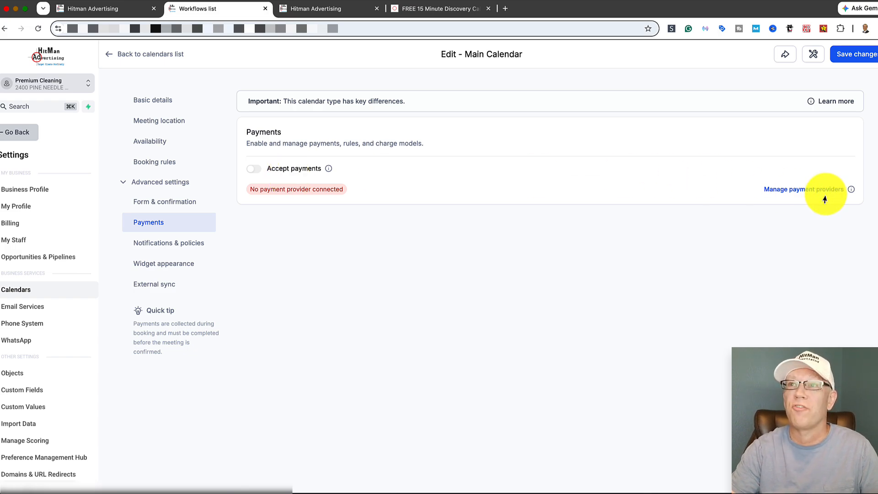
left_click(176, 243)
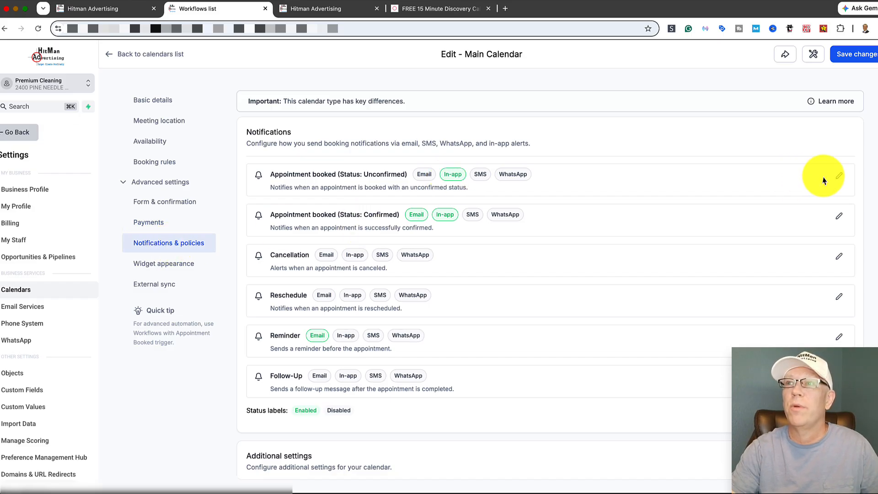
scroll(506, 304, "down", 2)
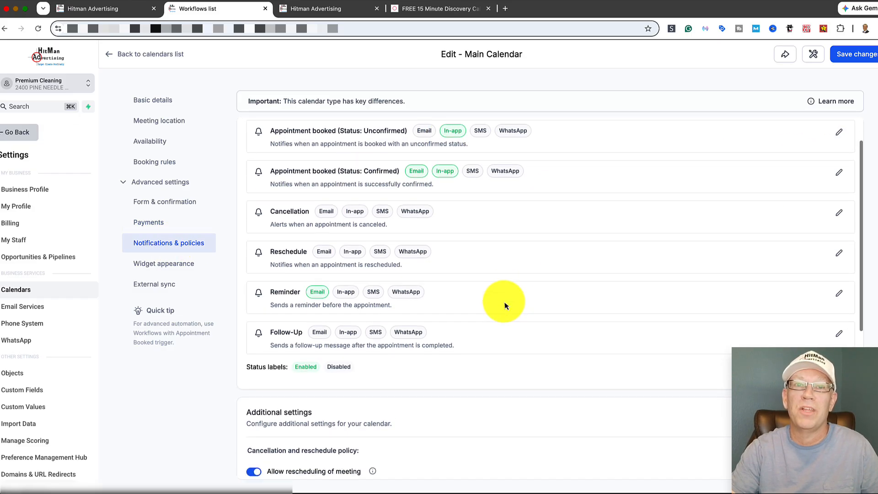
scroll(480, 274, "up", 1)
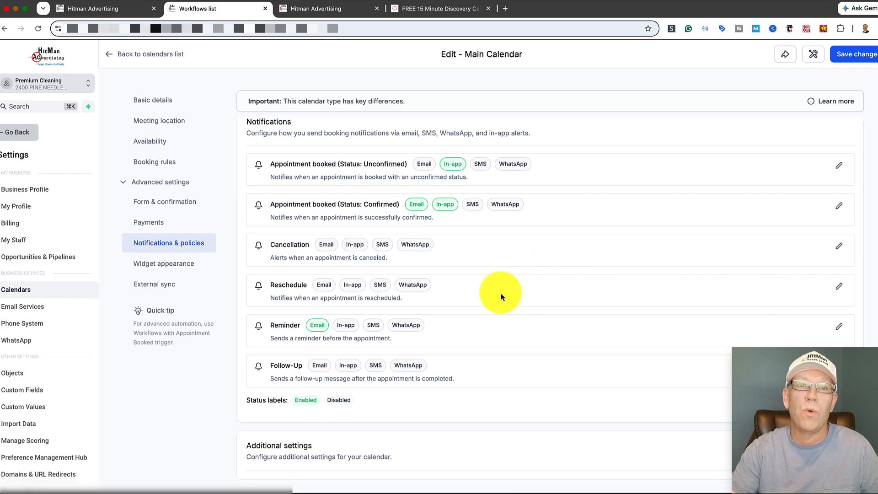
scroll(503, 321, "down", 2)
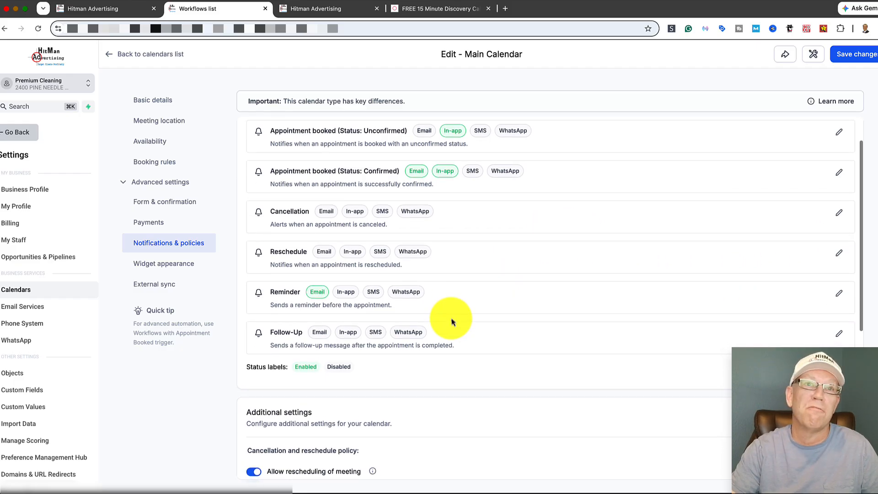
scroll(451, 319, "up", 2)
scroll(446, 316, "down", 5)
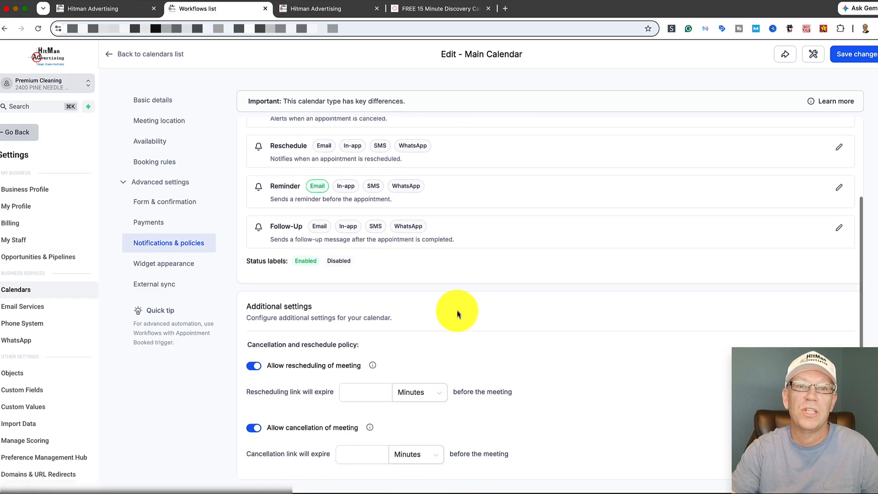
scroll(438, 287, "up", 5)
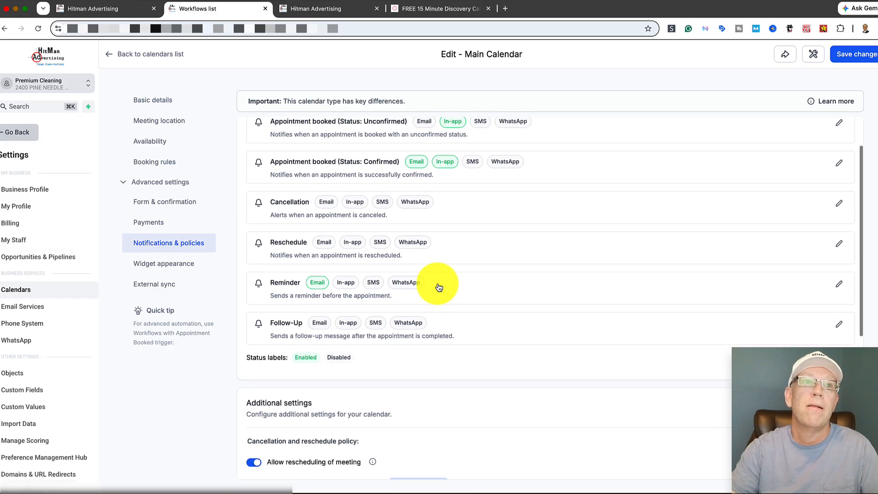
- Review the Main Calendar's widget appearance settings and its external calendar sync options
left_click(174, 269)
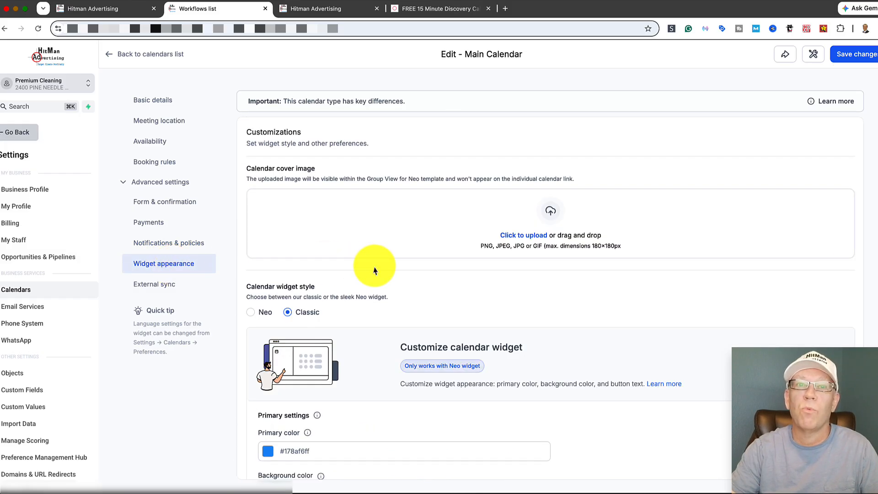
scroll(339, 233, "down", 6)
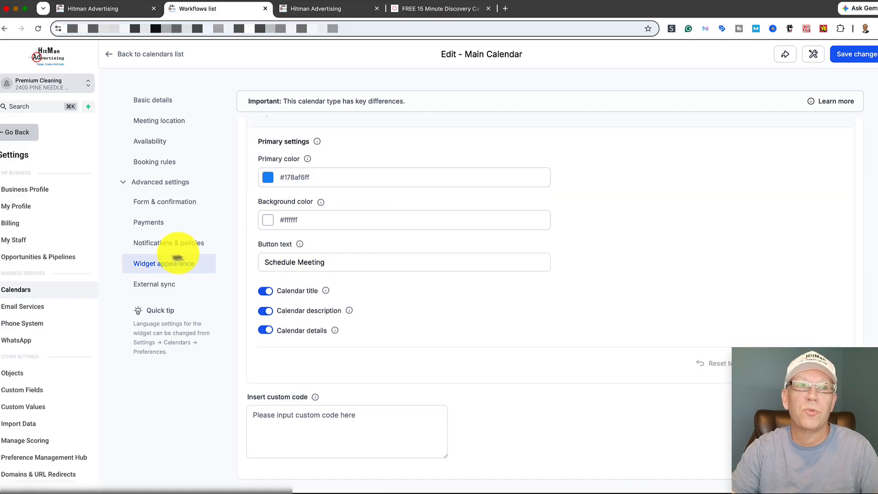
left_click(163, 284)
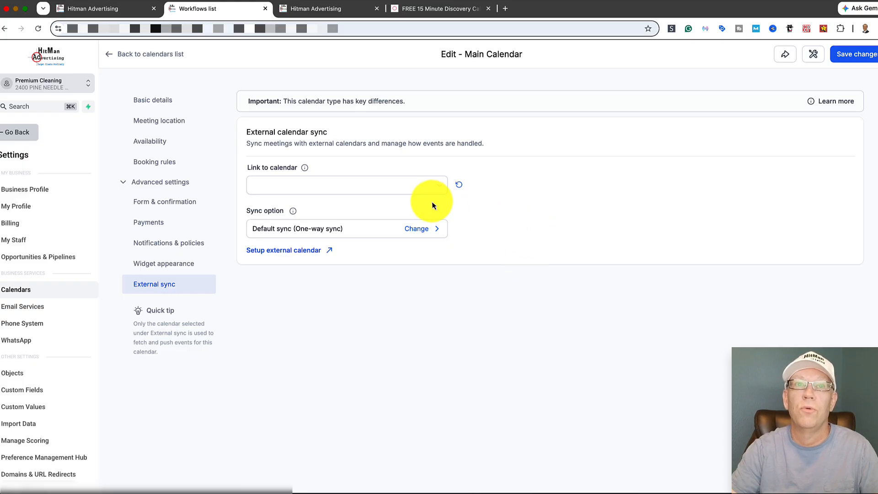
left_click(434, 184)
left_click(549, 237)
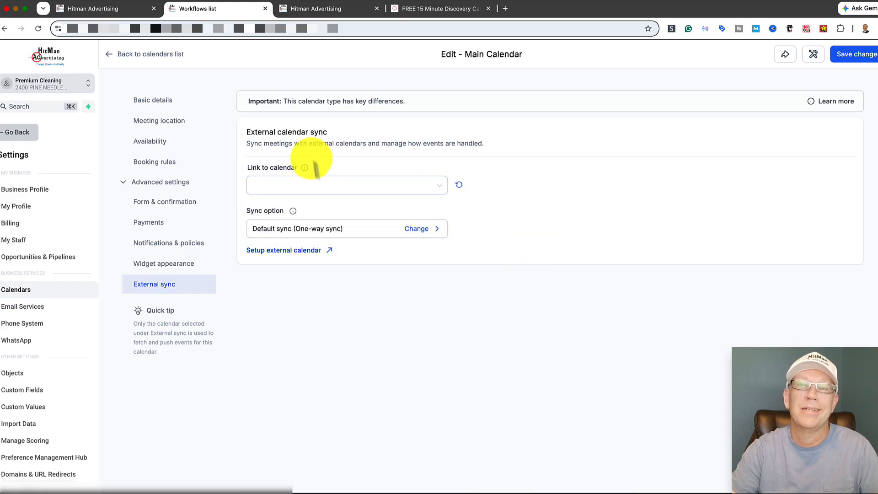
- Go back to the calendars list and review the user and account calendar preferences
left_click(109, 55)
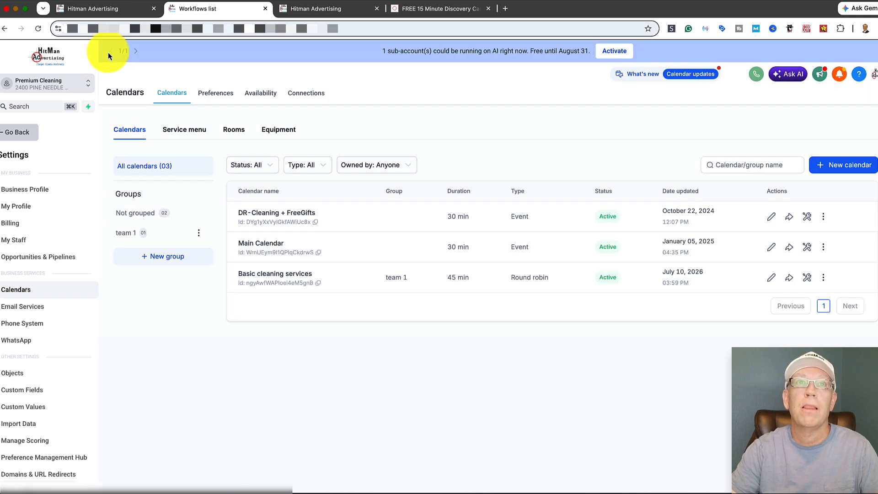
left_click(228, 98)
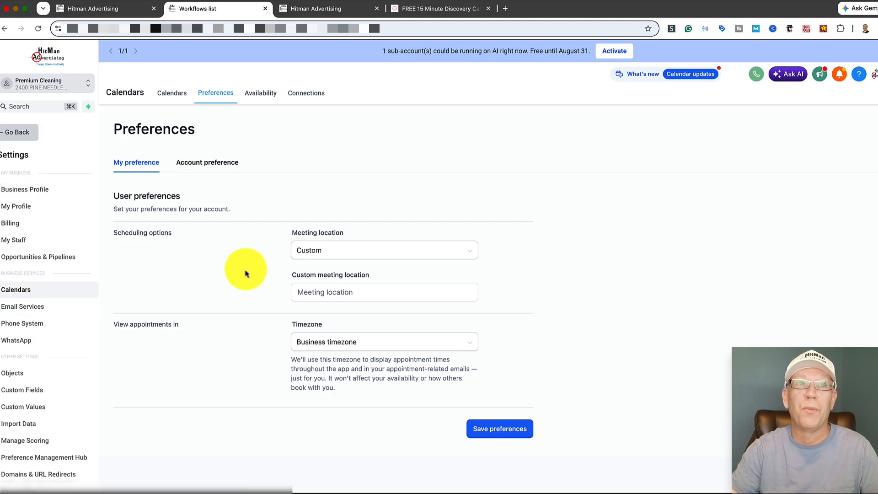
left_click(213, 164)
scroll(222, 251, "down", 5)
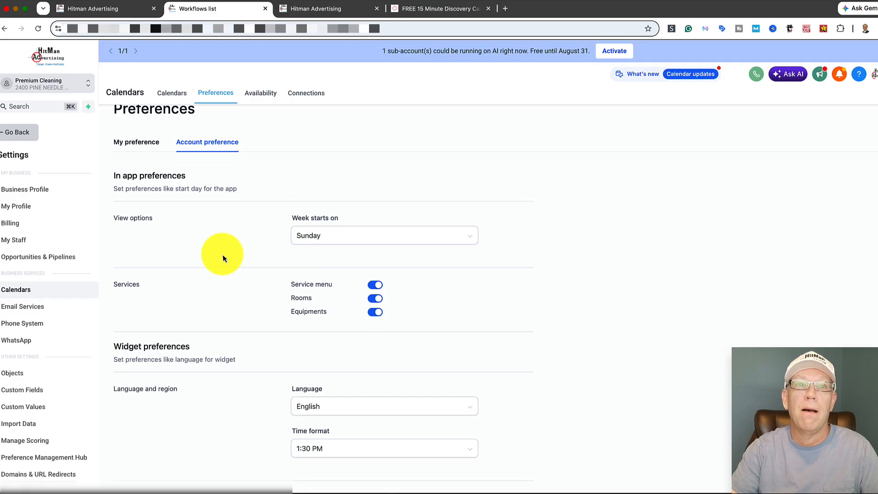
scroll(205, 210, "up", 5)
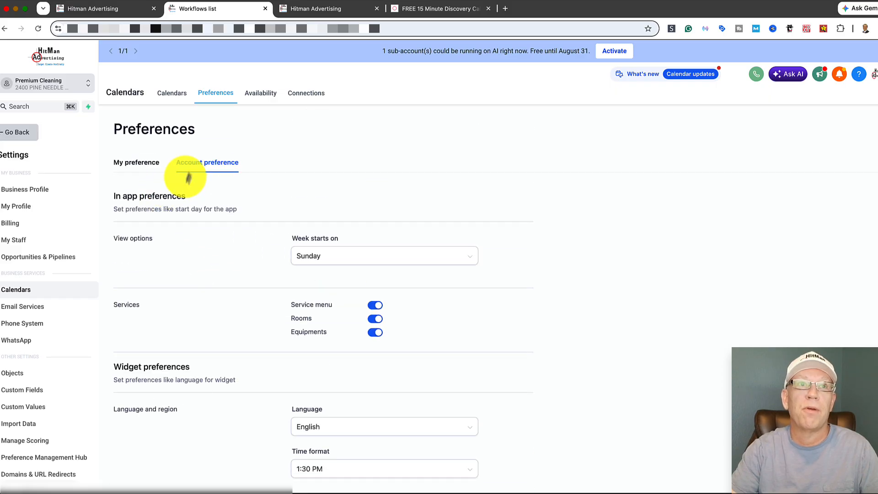
- Open the calendar availability schedules and examine the weekly working hours of the Work Hours schedule
left_click(256, 94)
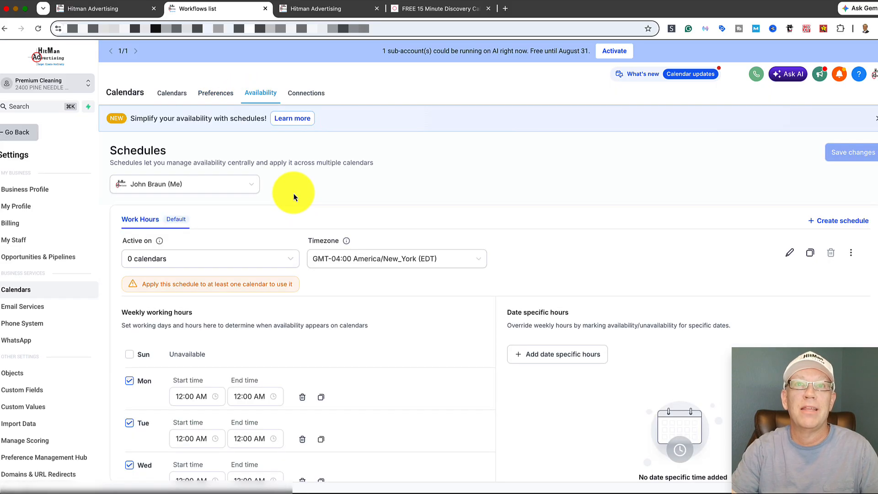
scroll(283, 221, "down", 5)
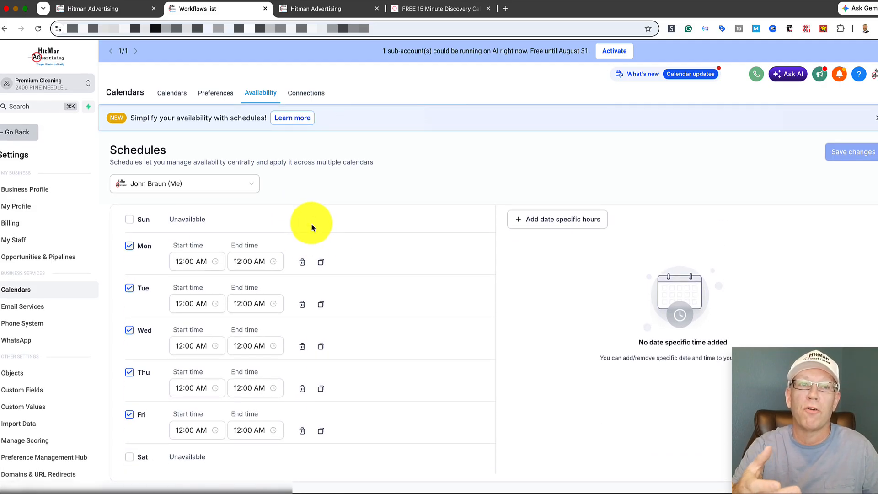
- Check the Work Hours schedule's assigned calendars and timezone, and open the staff member's calendar connections
scroll(339, 263, "up", 5)
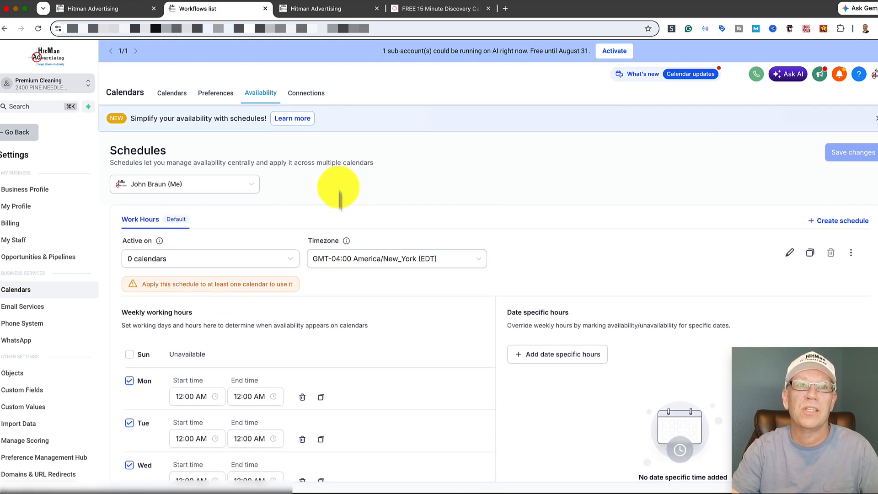
mouse_move(163, 242)
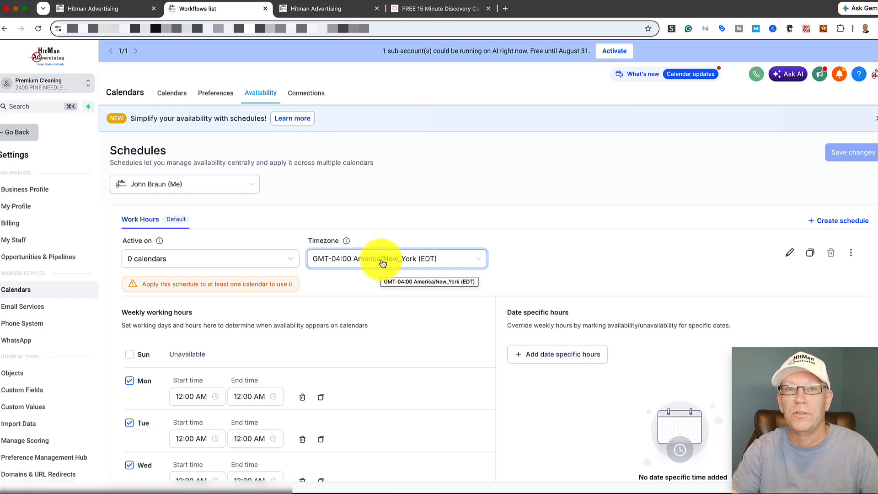
left_click(301, 92)
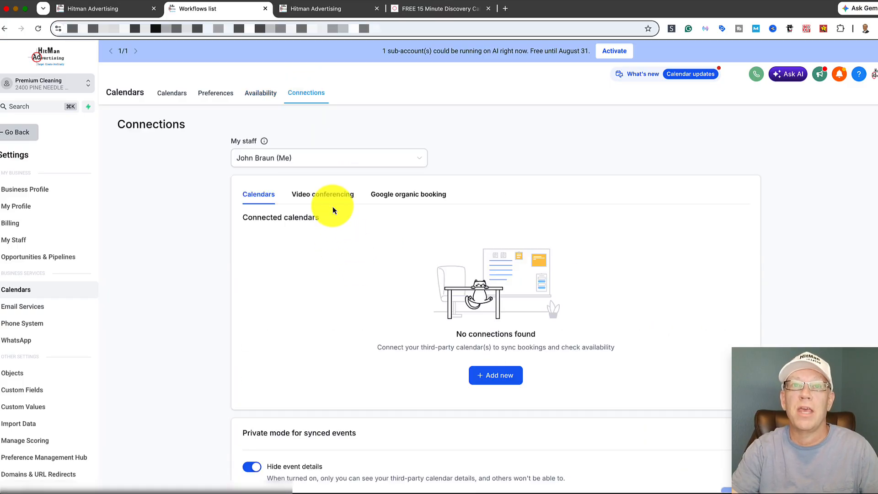
scroll(251, 281, "down", 1)
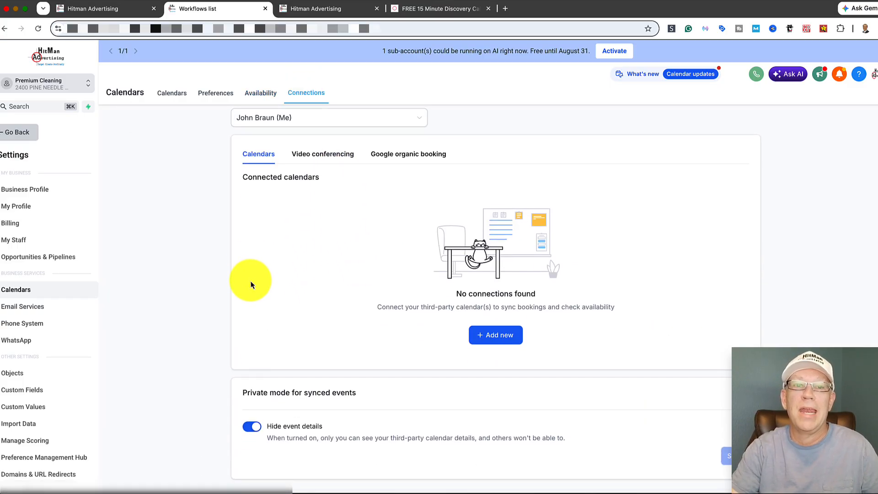
- Review the Google organic booking connection and its enable prompt, dismissing the prompt without enabling the feature
left_click(398, 158)
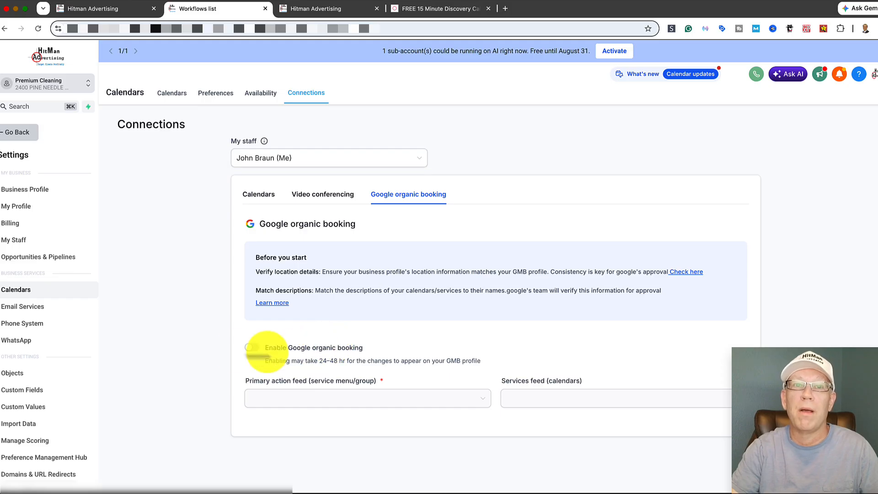
left_click(252, 347)
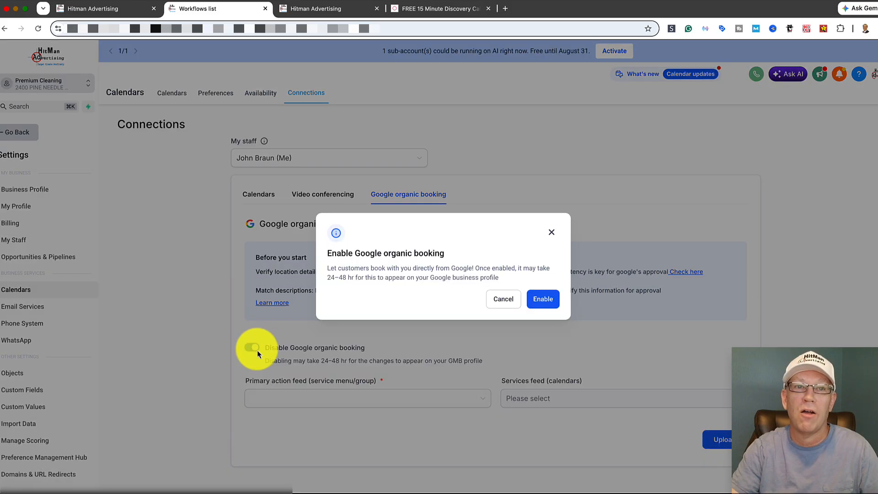
left_click(550, 234)
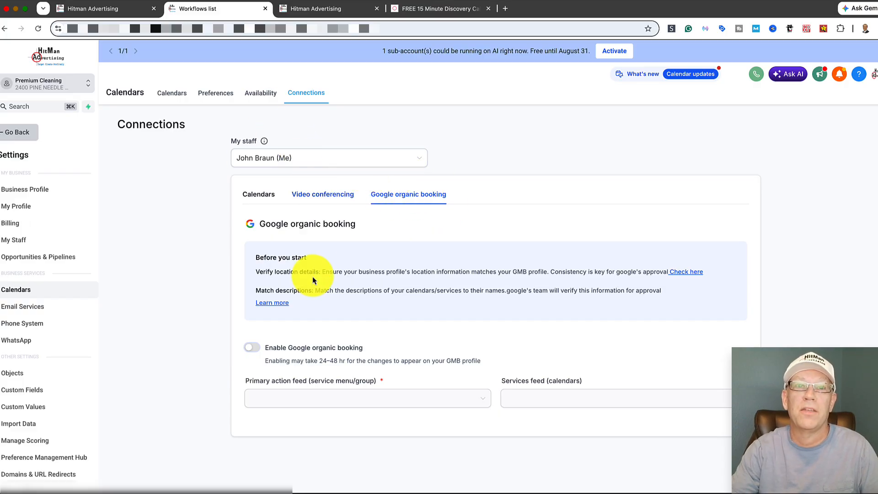
- Start adding a calendar connection and review the third-party calendar and video conferencing services offered
left_click(269, 200)
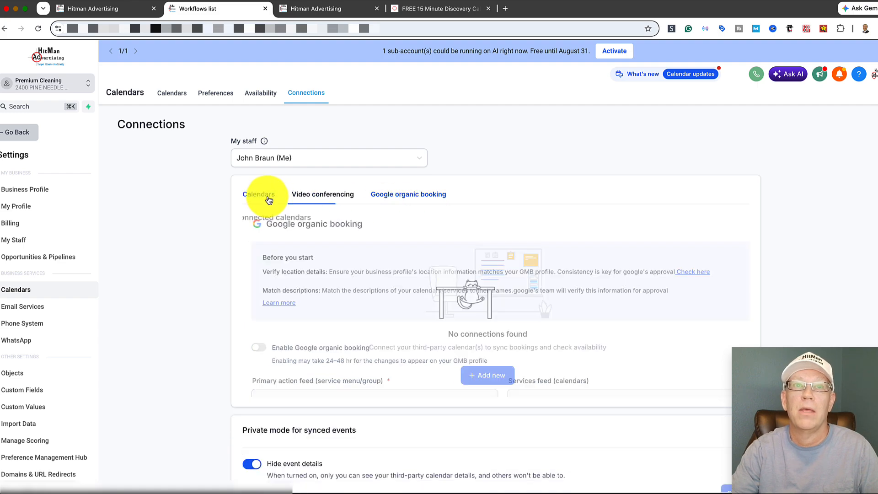
left_click(493, 377)
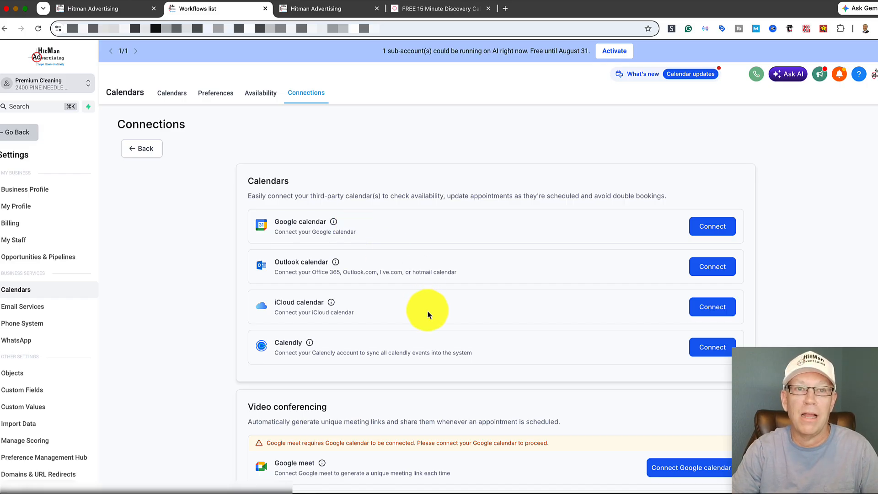
scroll(338, 334, "down", 2)
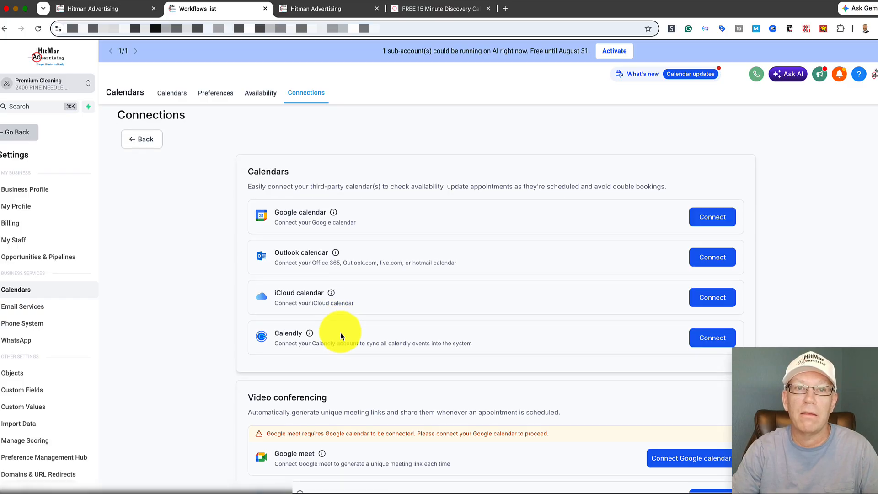
scroll(302, 335, "down", 2)
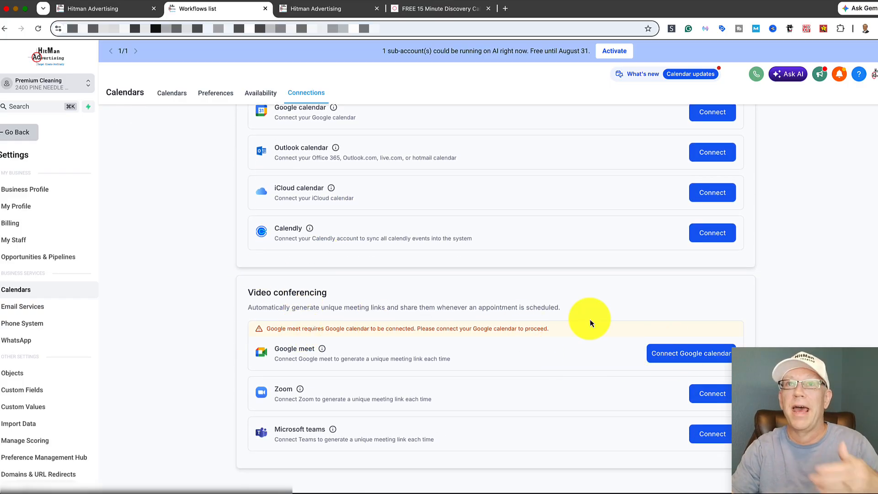
scroll(548, 283, "up", 4)
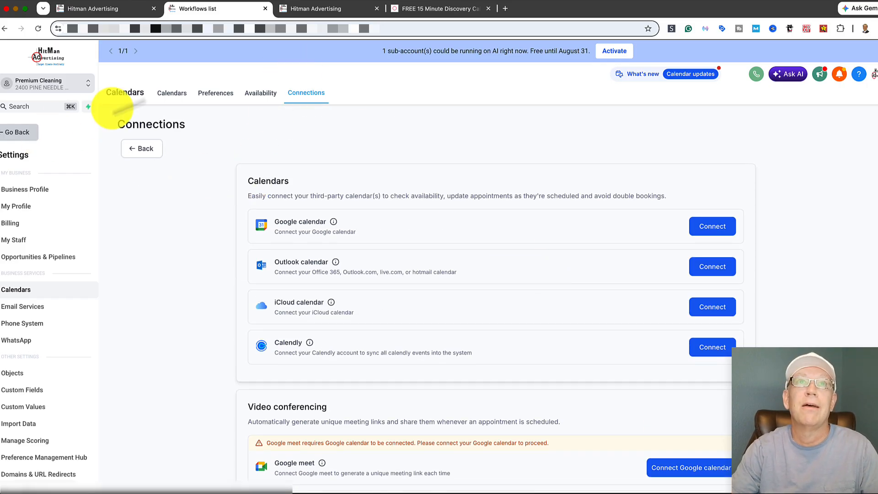
- Switch to the Main Calendar form and review its on-submit action and Facebook Pixel settings
left_click(325, 10)
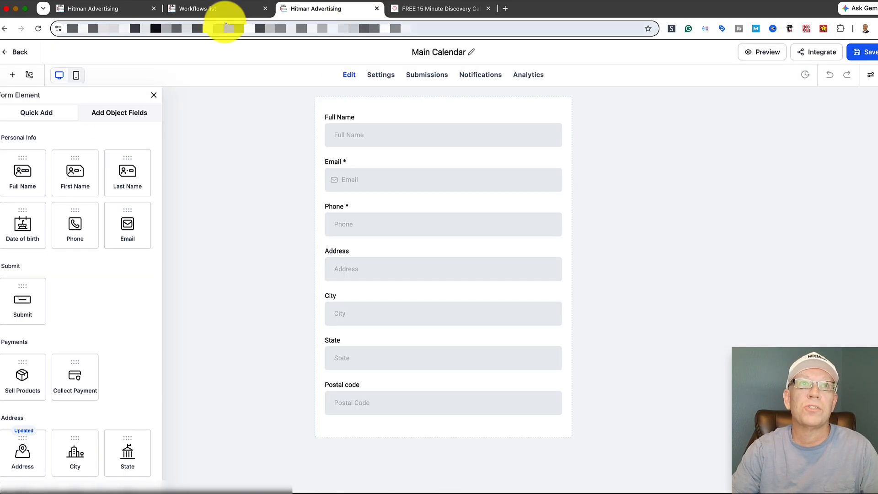
left_click(226, 9)
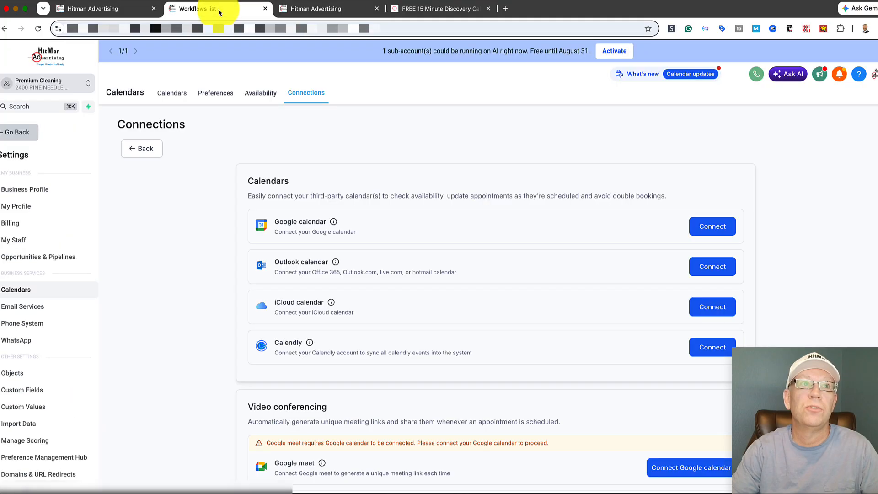
left_click(13, 133)
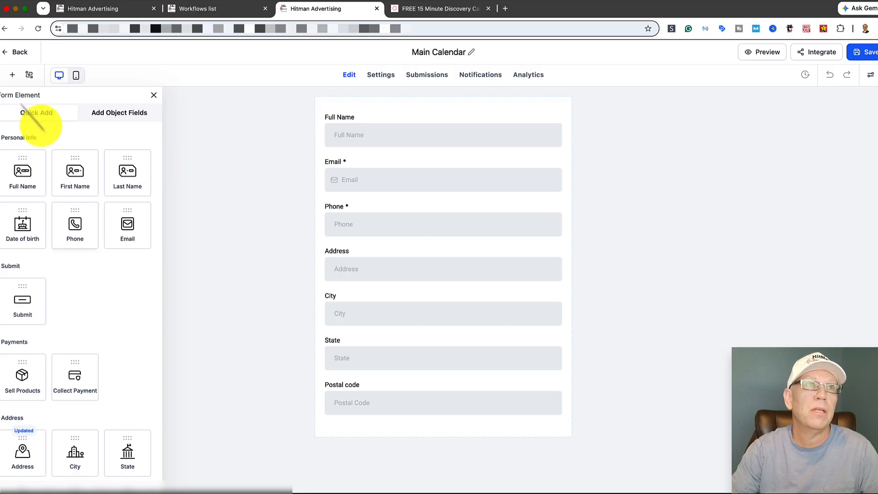
left_click(395, 77)
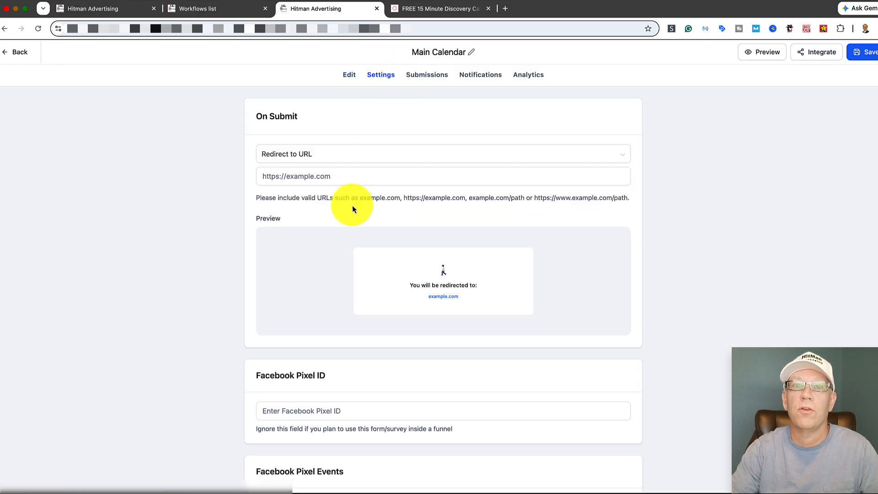
scroll(353, 206, "down", 9)
scroll(354, 211, "up", 9)
scroll(355, 212, "down", 9)
- Turn on the Main Calendar form's email notification and look over its recipient, reply-to and sender fields
left_click(483, 75)
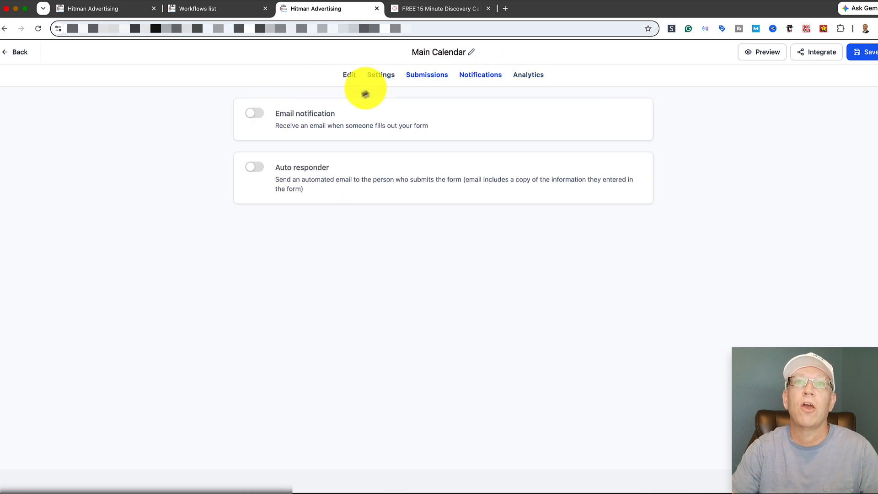
left_click(259, 116)
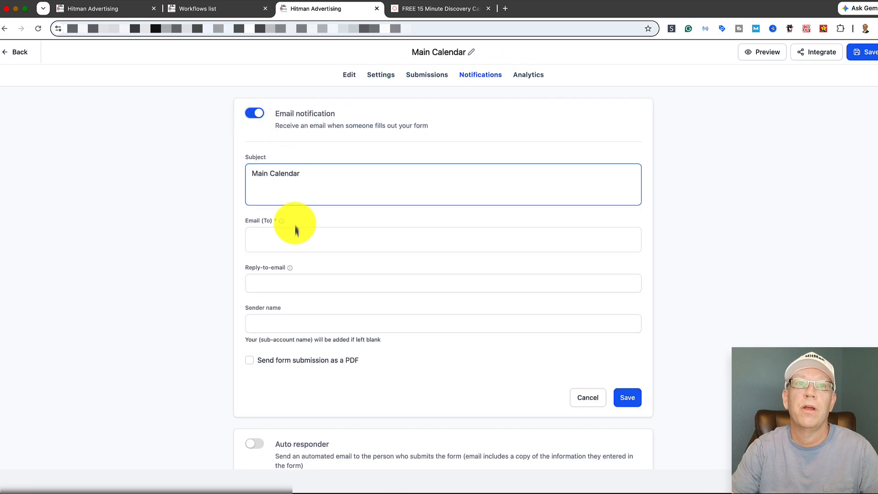
left_click(274, 282)
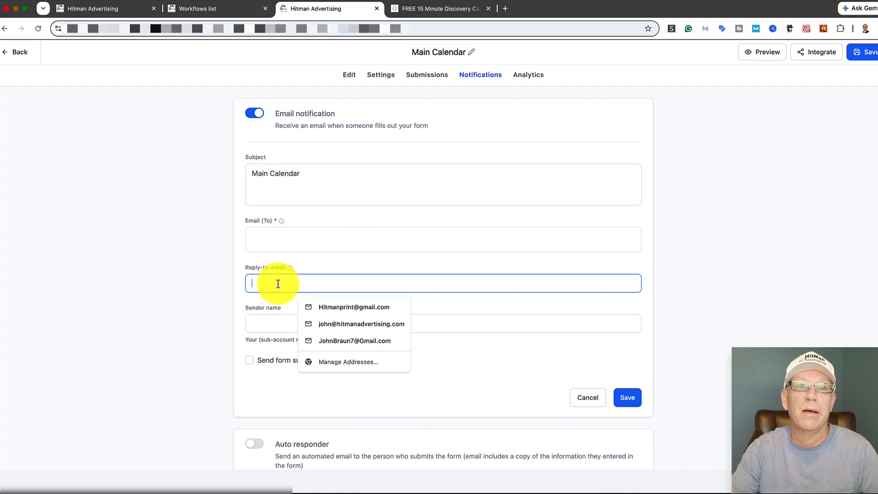
left_click(311, 338)
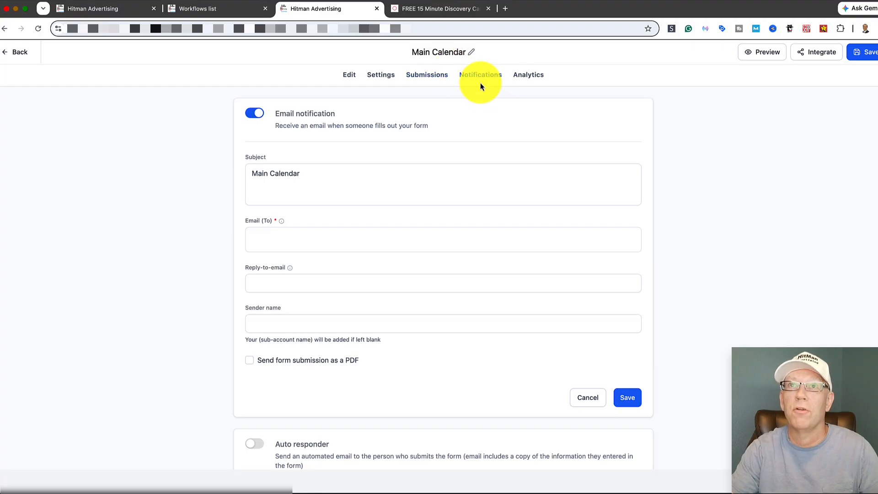
- Leave the Main Calendar form and discard its unsaved changes
left_click(12, 53)
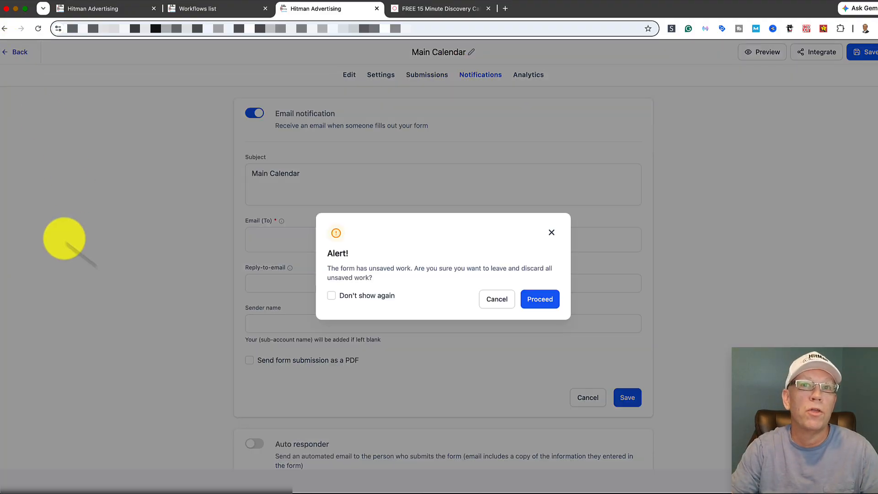
left_click(550, 233)
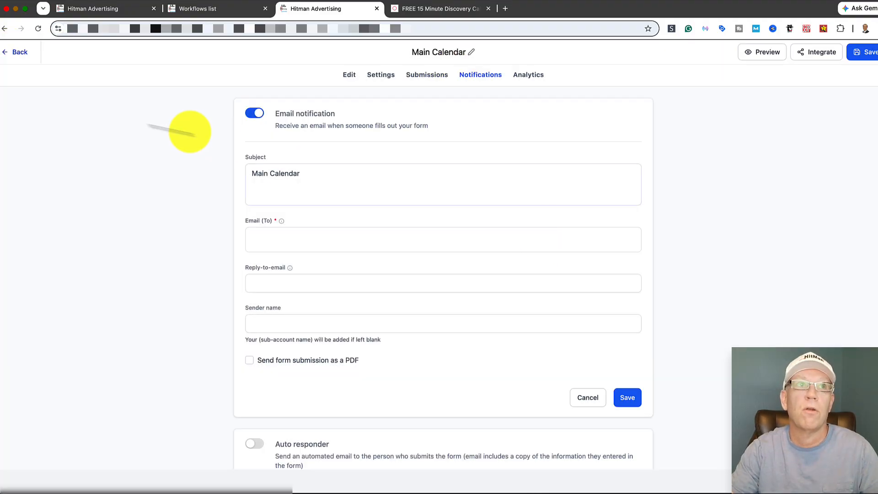
left_click(17, 52)
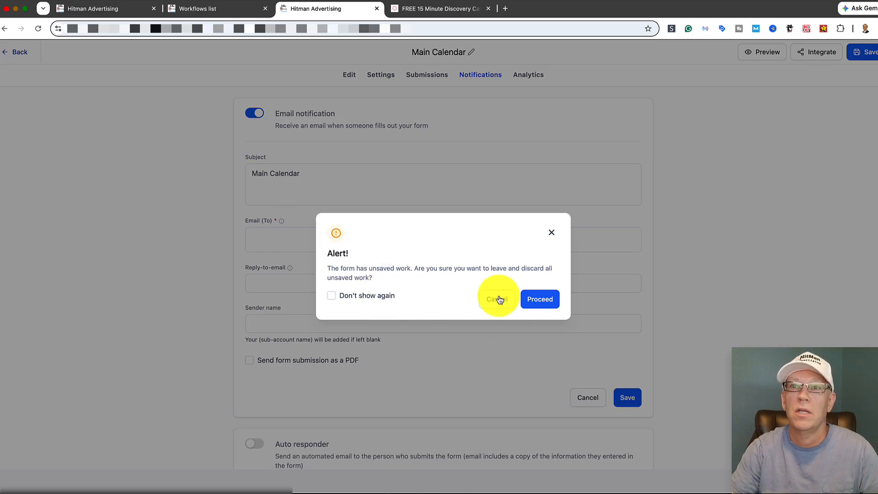
left_click(530, 299)
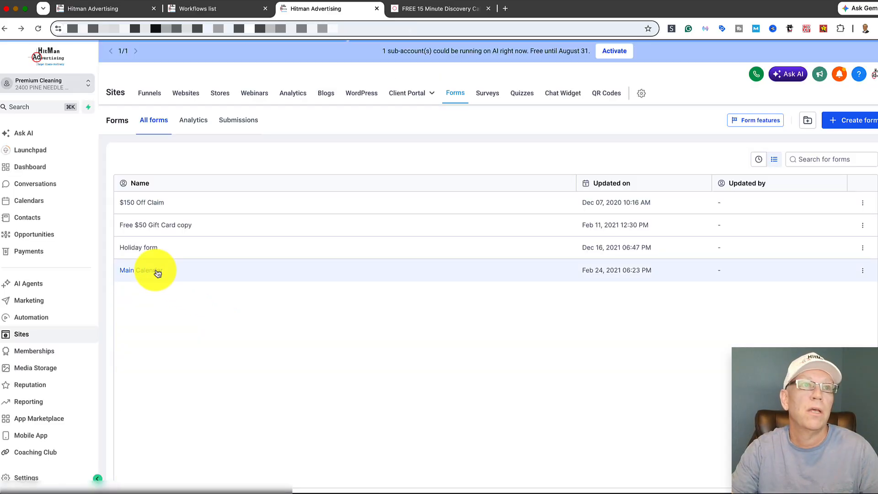
- Open the Booking Requested Reply workflow from the Confirm Booked Appointment Text & Email Sent automation folder
left_click(24, 305)
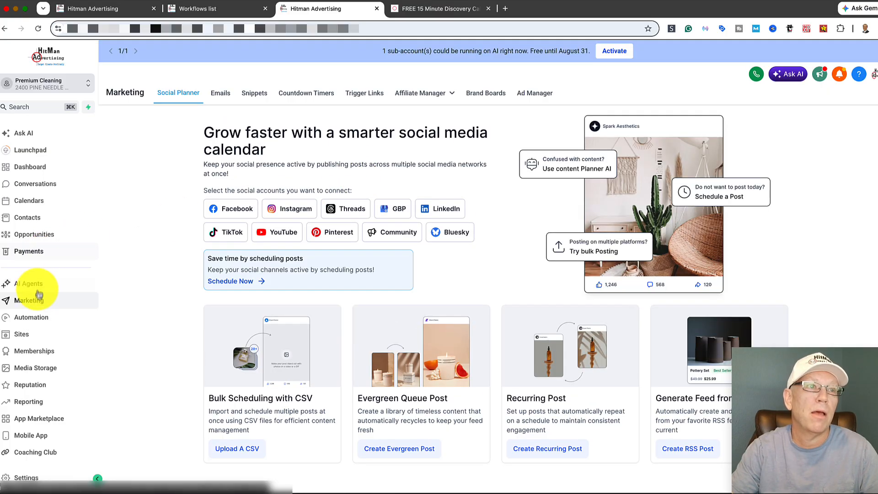
left_click(23, 319)
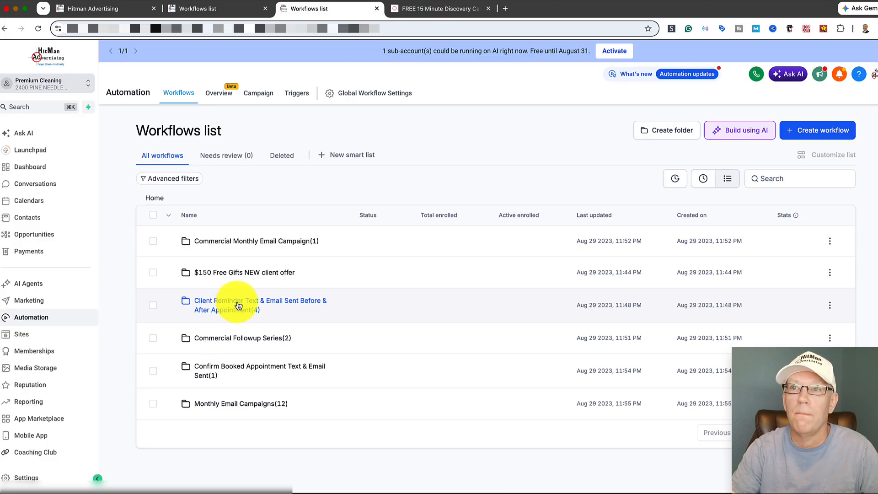
left_click(231, 368)
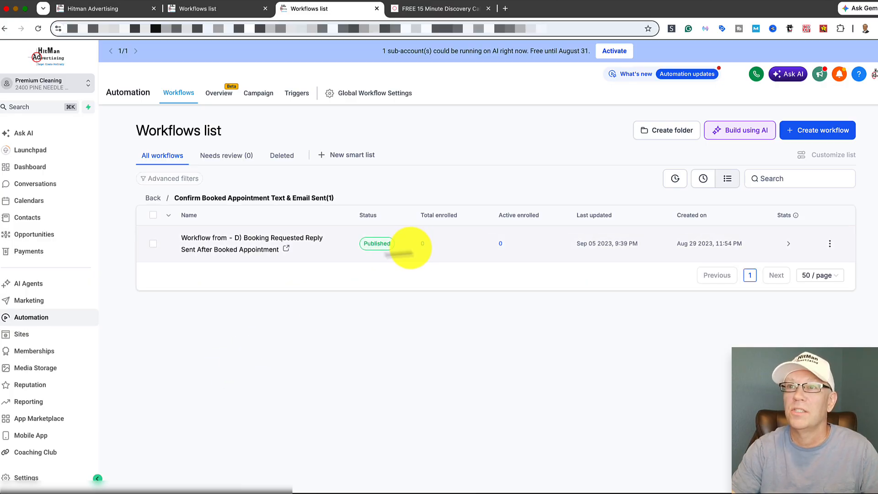
left_click(254, 242)
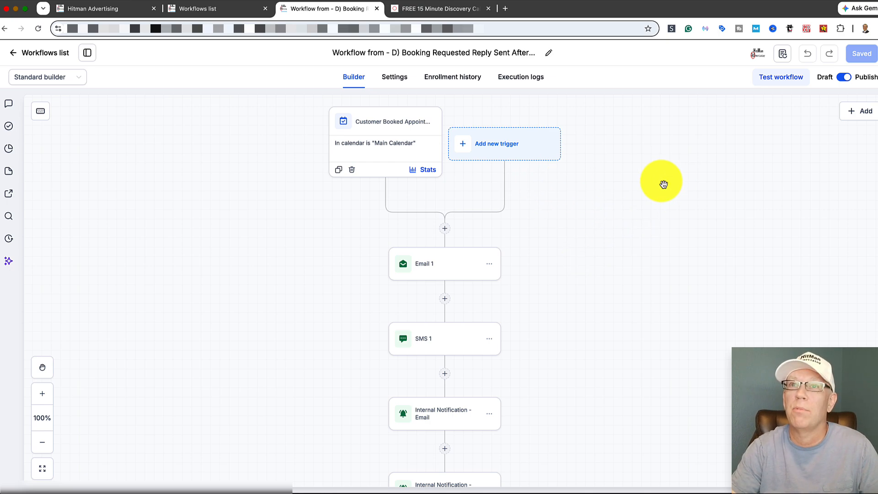
- Examine the settings of the workflow's existing Customer Booked Appointment trigger and close them
left_click(850, 114)
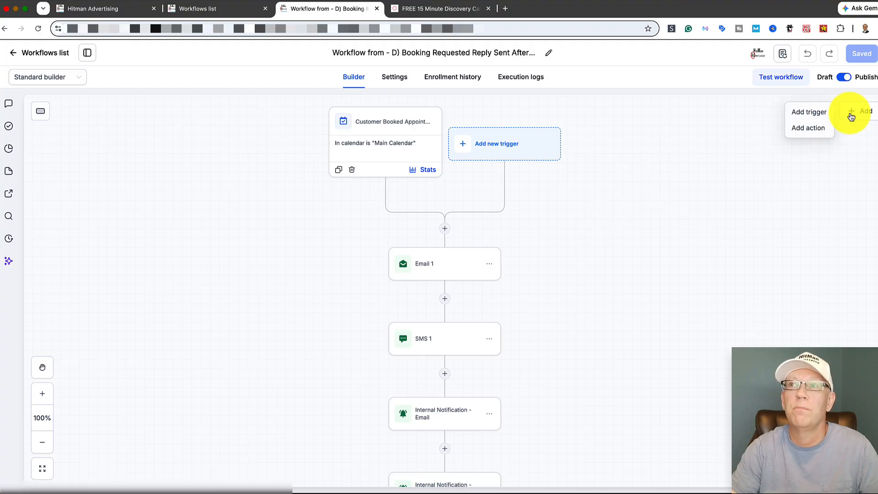
left_click(402, 143)
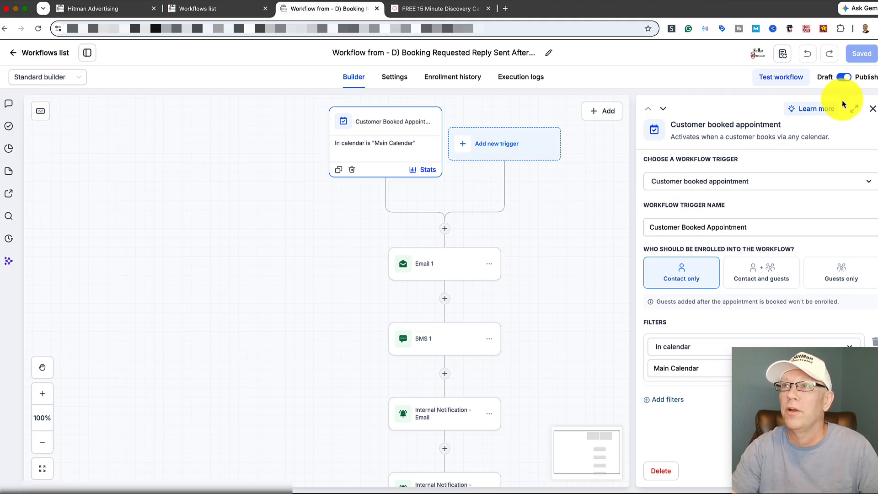
left_click(872, 109)
mouse_move(861, 110)
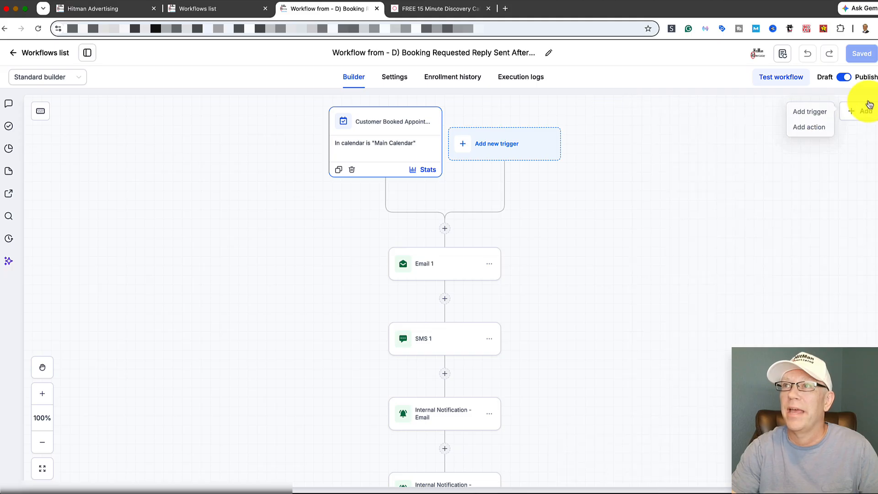
left_click(808, 113)
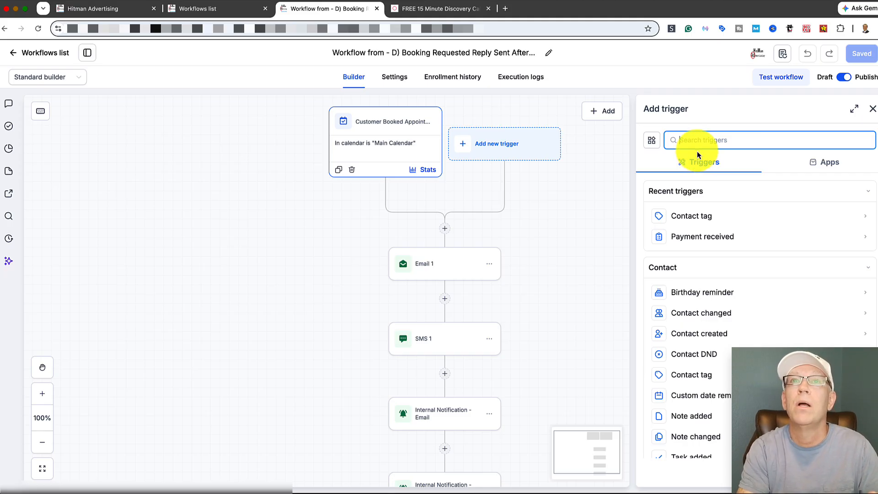
type("customer booked")
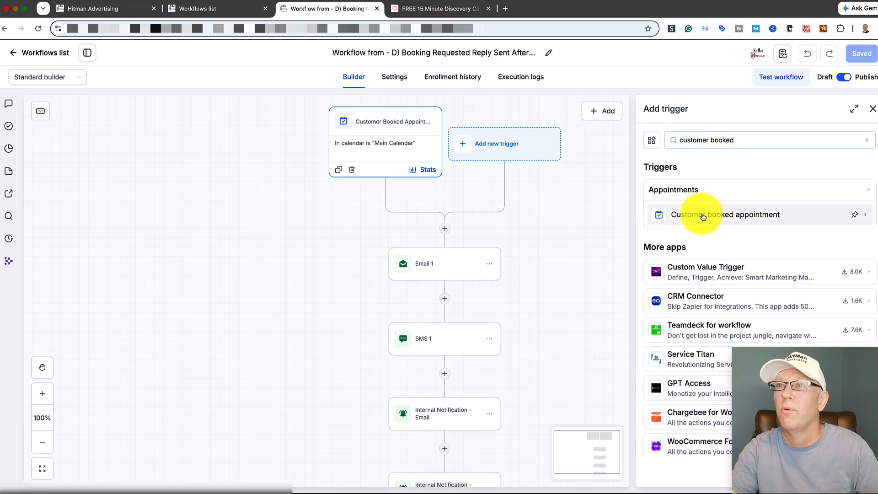
left_click(699, 214)
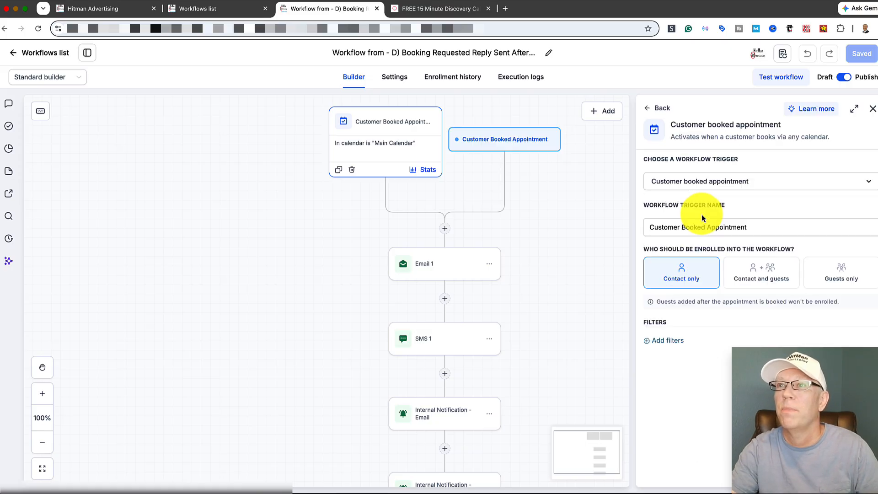
left_click(741, 181)
left_click(771, 181)
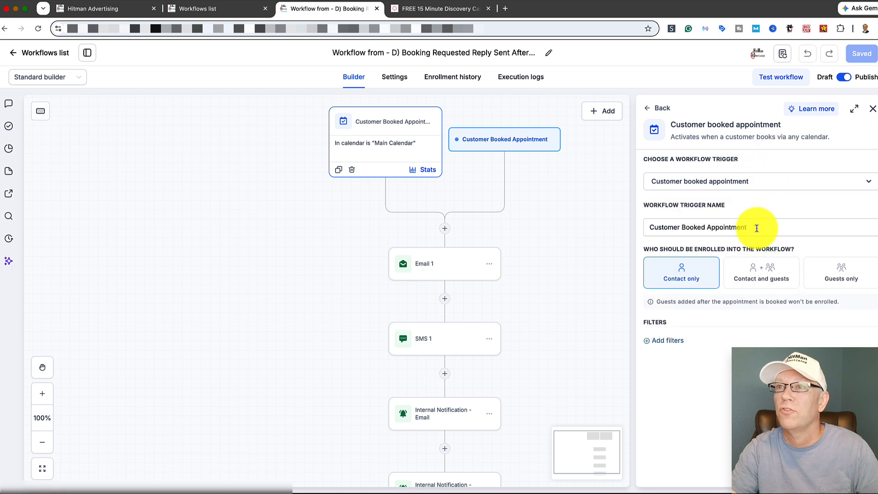
left_click(667, 340)
left_click(680, 428)
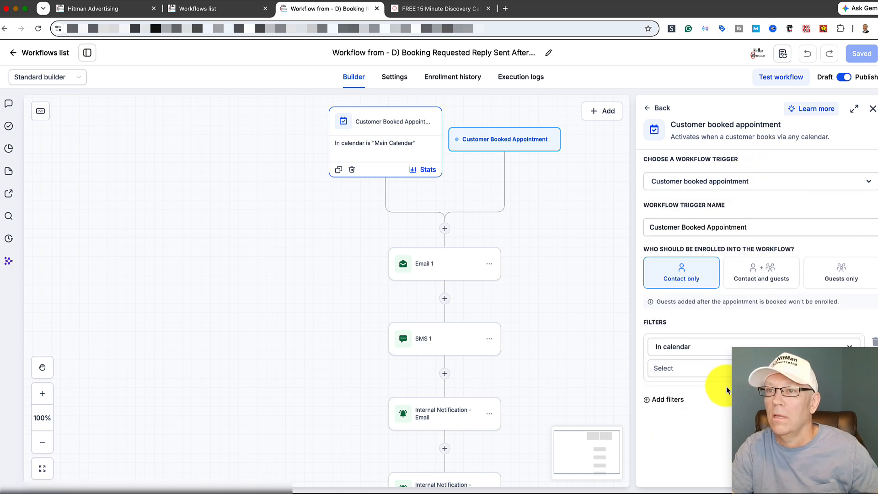
left_click(408, 165)
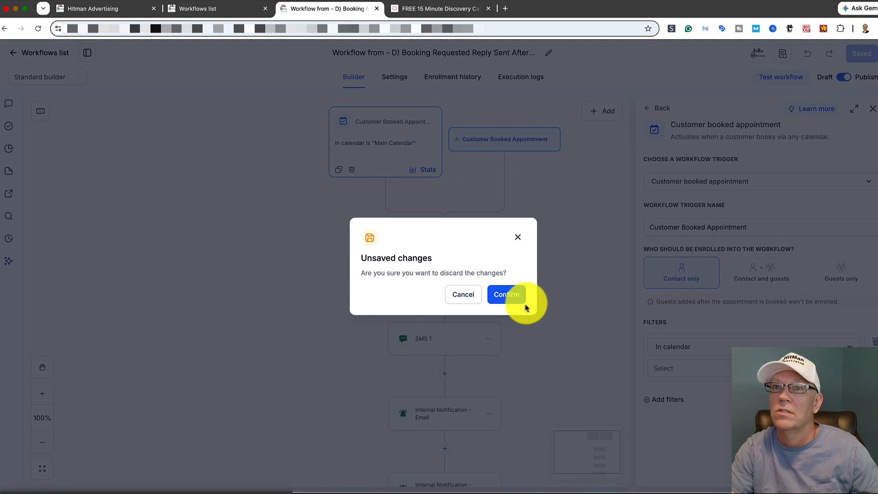
left_click(508, 295)
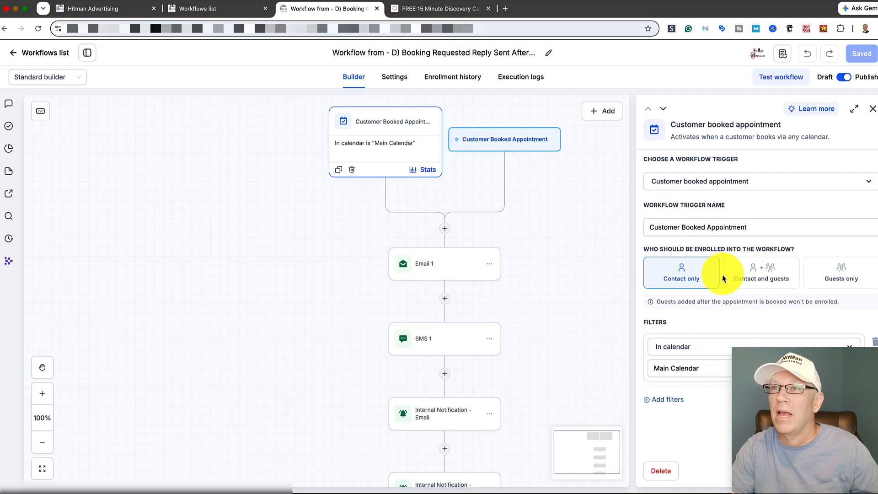
left_click(872, 110)
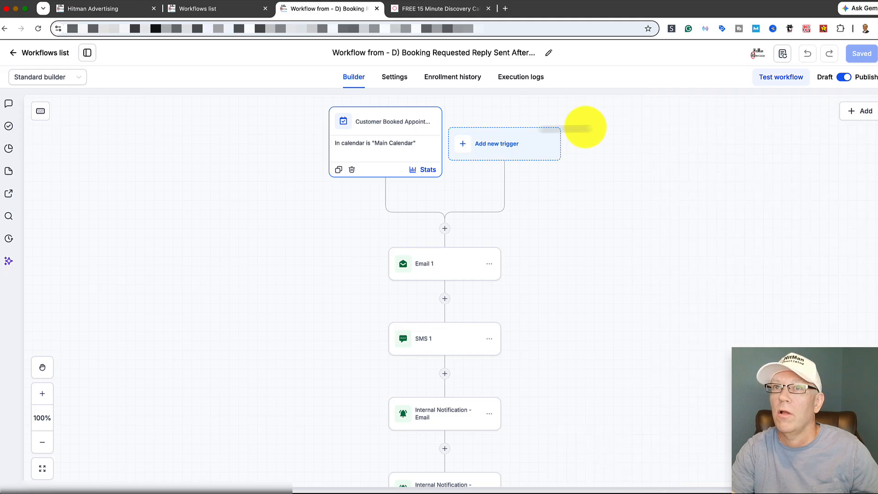
- Add and save a second Customer booked appointment trigger, filtered to the DR-Cleaning + FreeGifts calendar
left_click(500, 140)
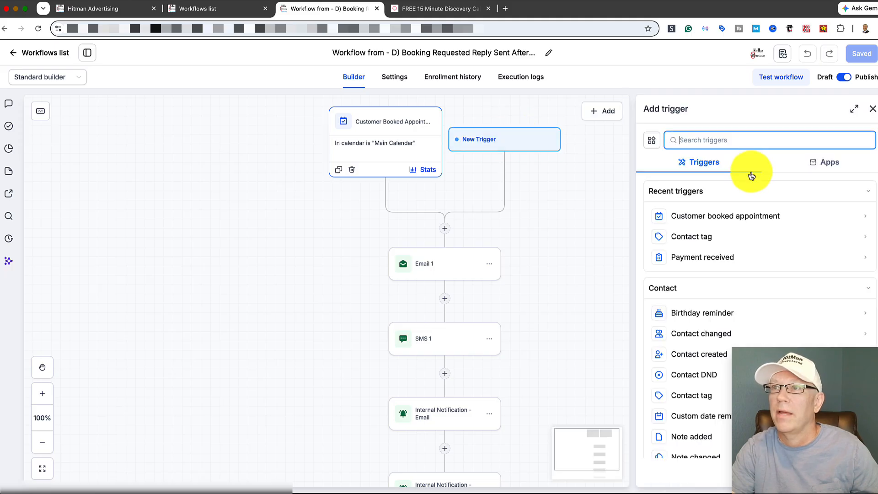
left_click(716, 215)
left_click(687, 341)
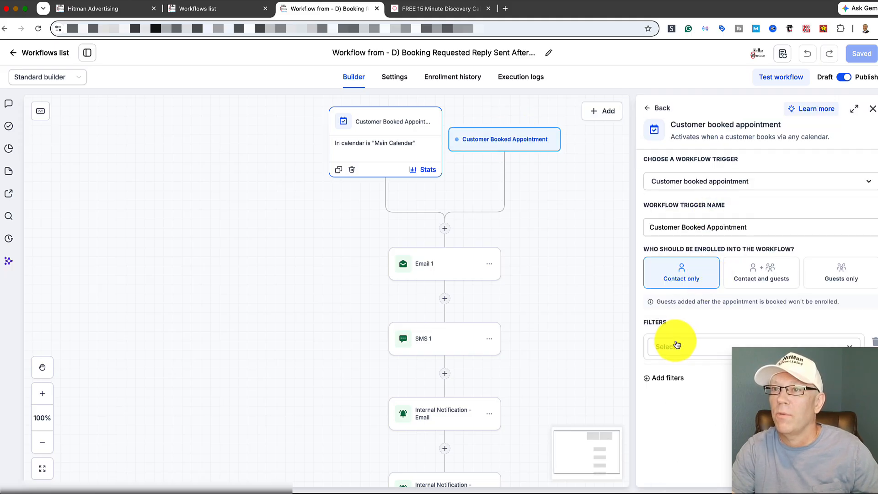
left_click(689, 349)
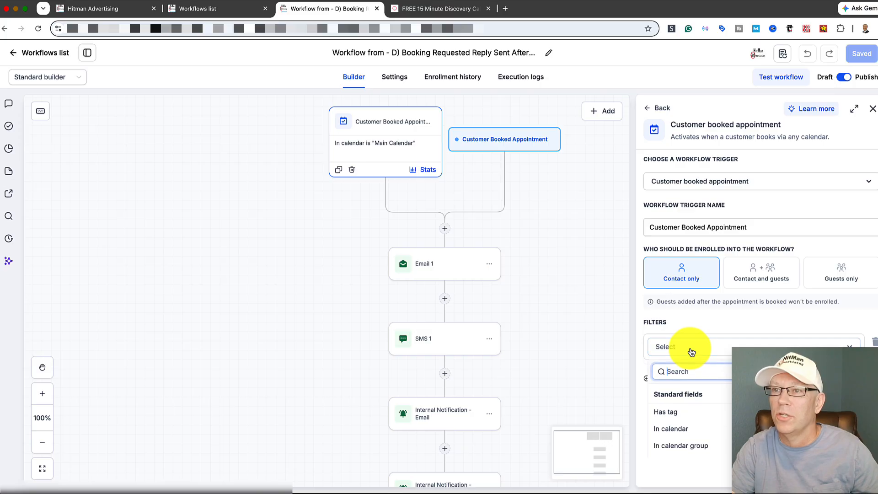
left_click(675, 428)
left_click(695, 376)
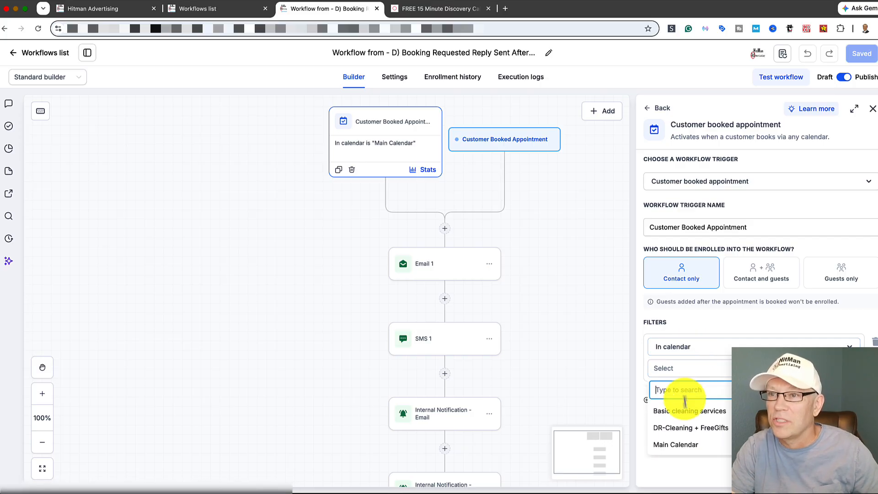
left_click(676, 441)
left_click(700, 379)
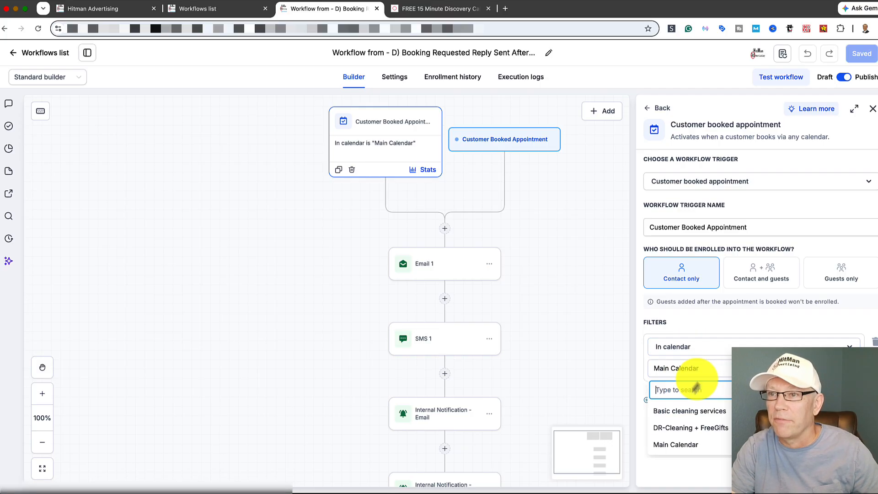
left_click(684, 429)
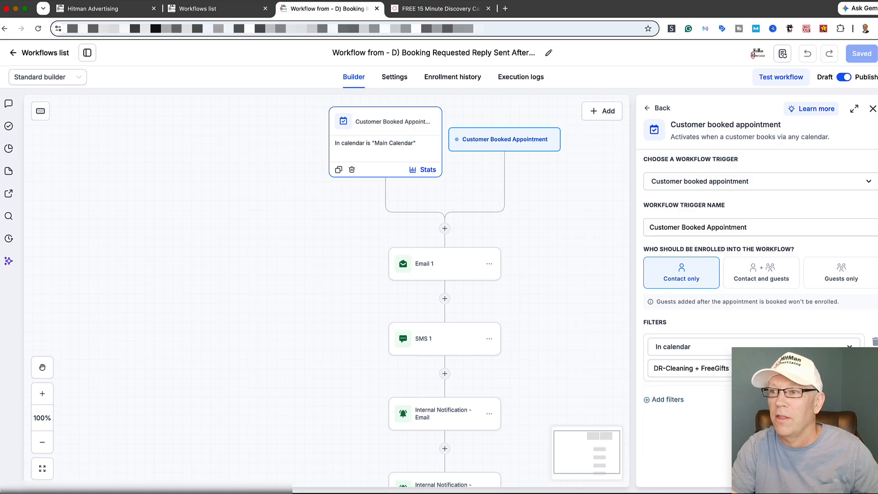
left_click(853, 473)
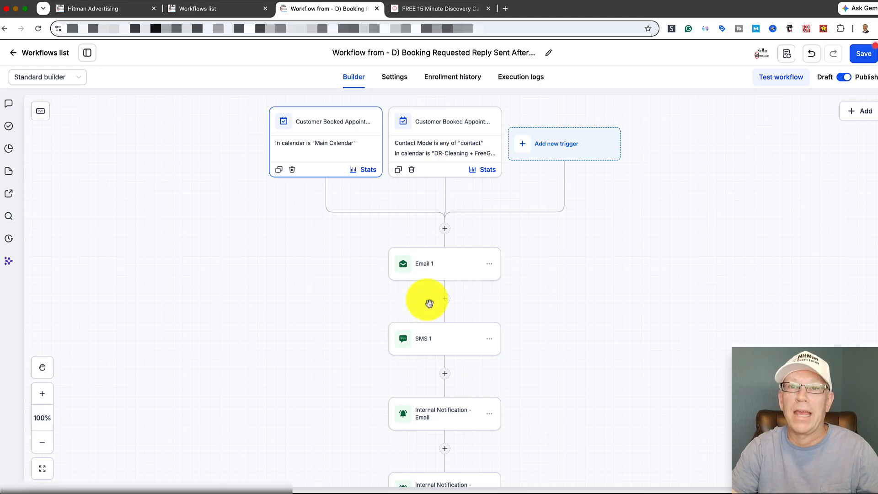
- Examine the sender fields, subject and message body of the Email 1 action
left_click(430, 263)
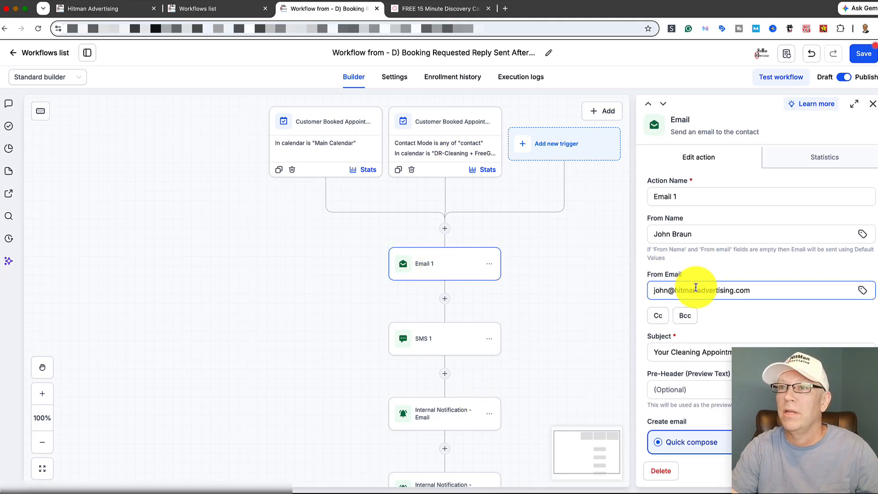
scroll(694, 288, "down", 10)
scroll(707, 311, "down", 3)
scroll(709, 316, "up", 10)
scroll(709, 320, "down", 6)
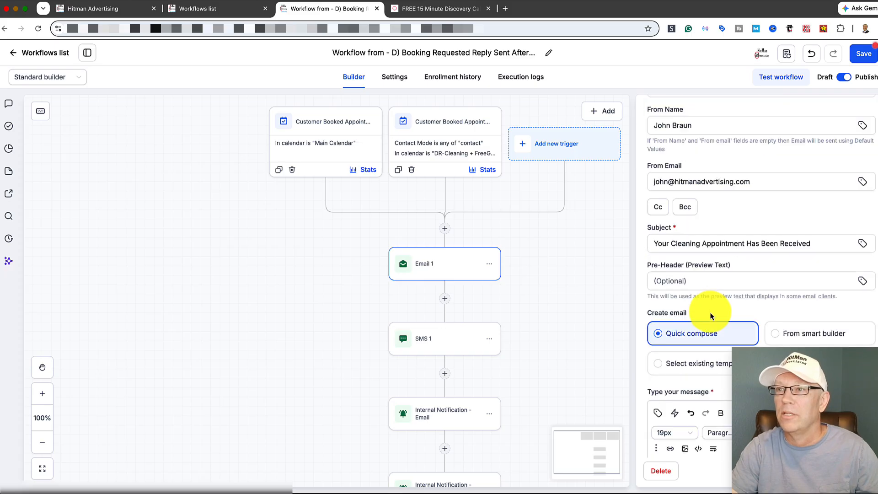
scroll(709, 332, "down", 5)
scroll(732, 325, "up", 3)
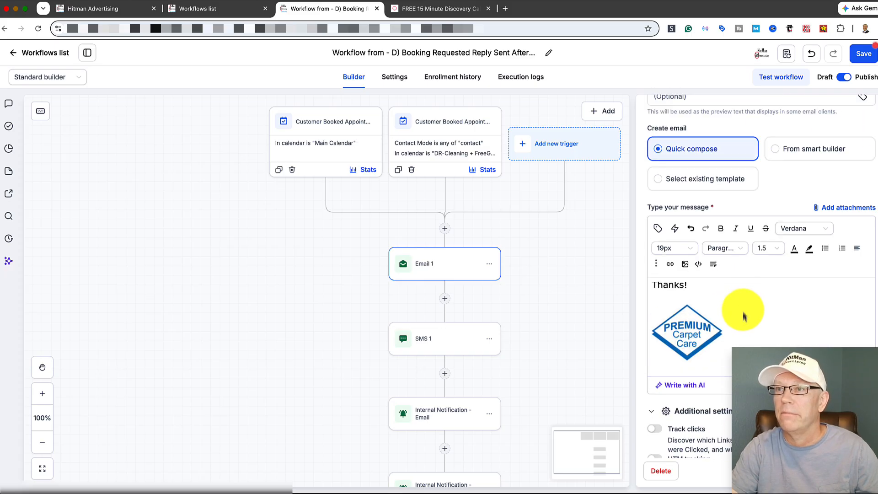
scroll(742, 315, "down", 1)
scroll(742, 311, "up", 5)
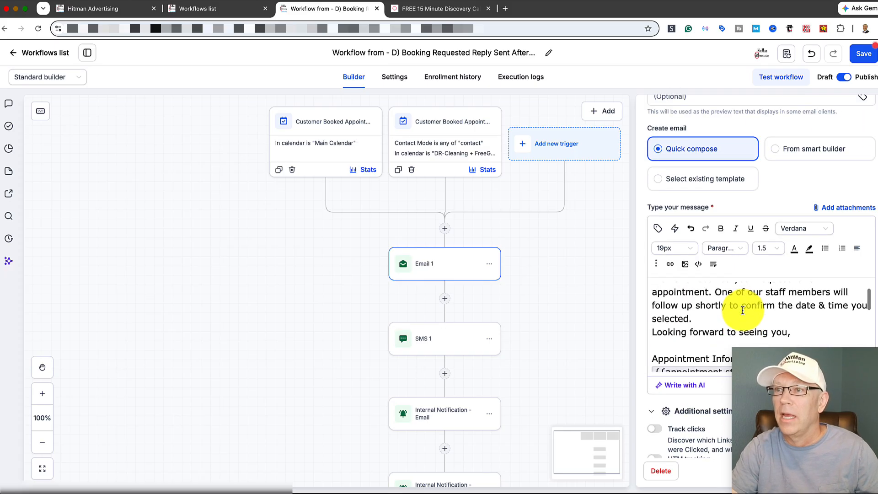
scroll(743, 311, "down", 5)
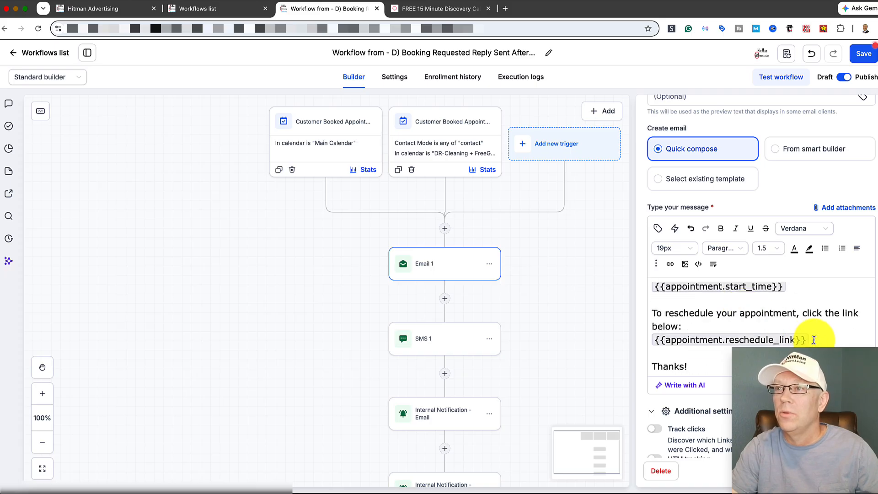
- Inspect the reschedule link placeholder in the Email 1 message and reread the text from the greeting to the logo
left_click_drag(805, 339, 640, 343)
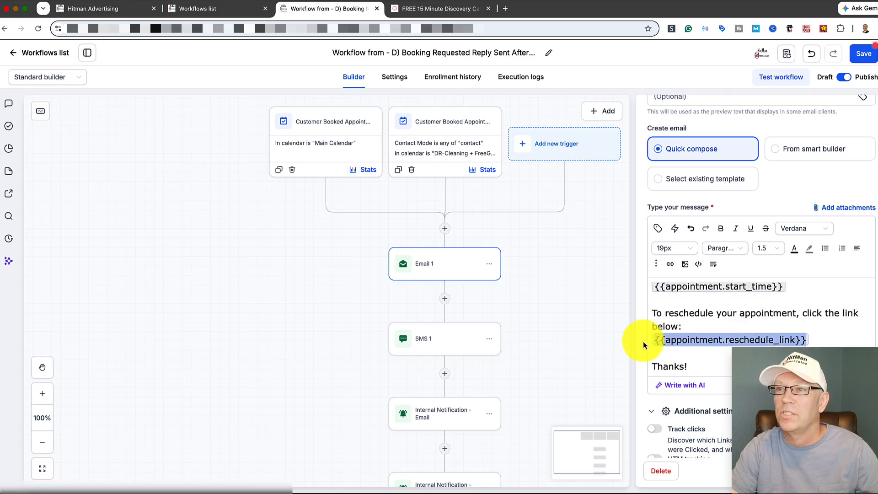
scroll(740, 315, "up", 1)
left_click_drag(803, 320, 629, 316)
scroll(787, 326, "up", 2)
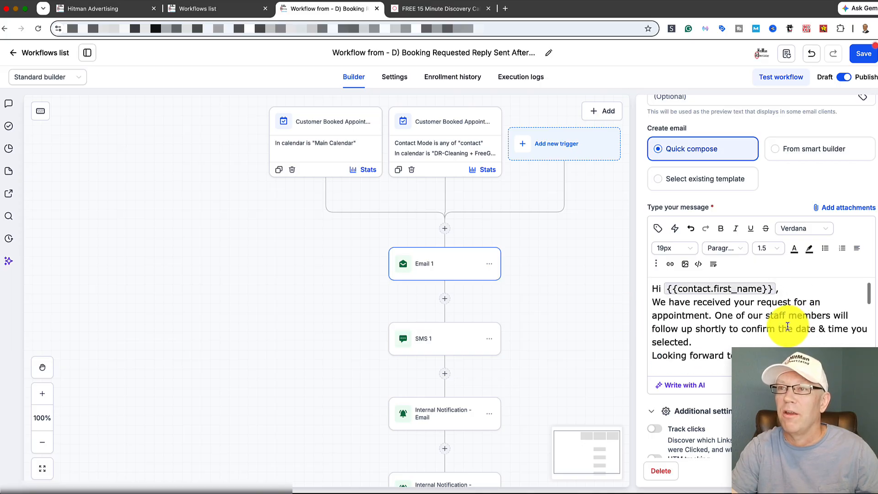
left_click(787, 325)
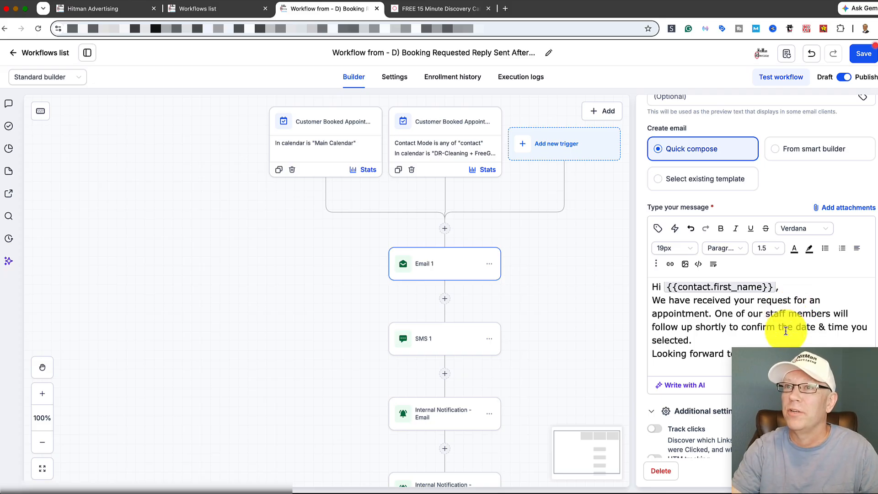
scroll(786, 331, "down", 1)
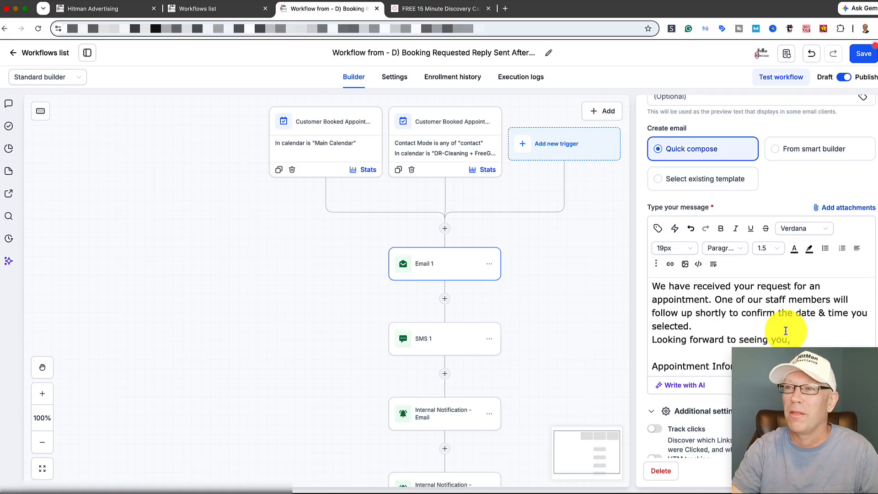
scroll(785, 330, "down", 5)
scroll(769, 334, "down", 10)
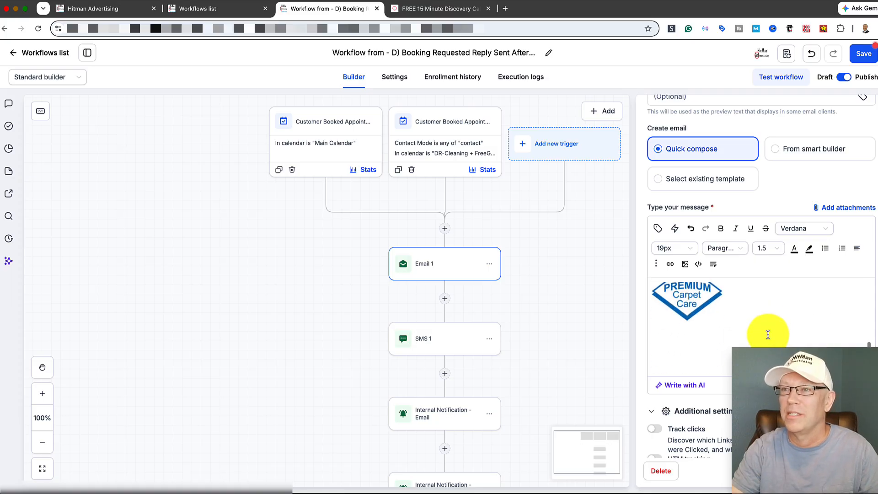
scroll(750, 329, "up", 15)
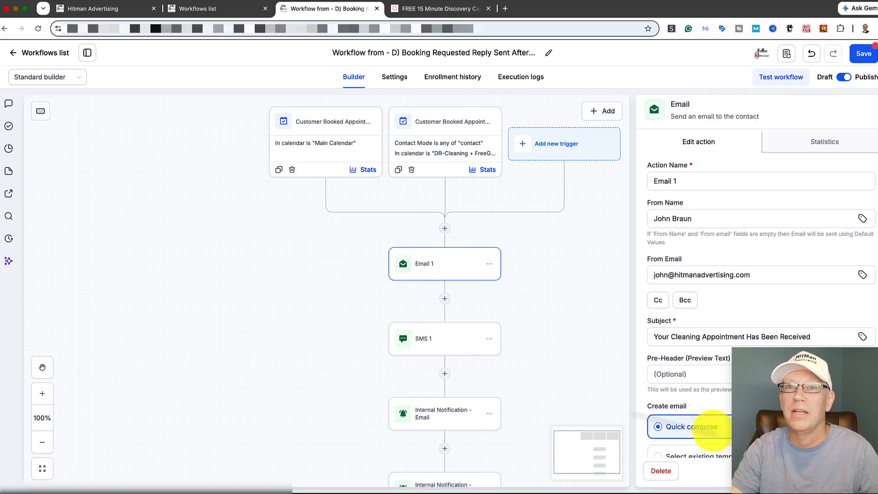
- Review the SMS 1 message and the sender and recipient settings of the Internal Notification - Email action
left_click(463, 343)
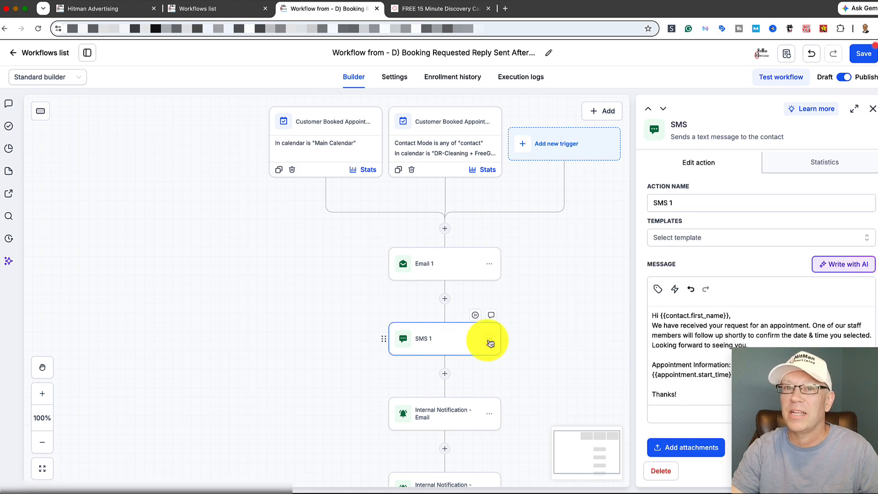
scroll(490, 343, "down", 5)
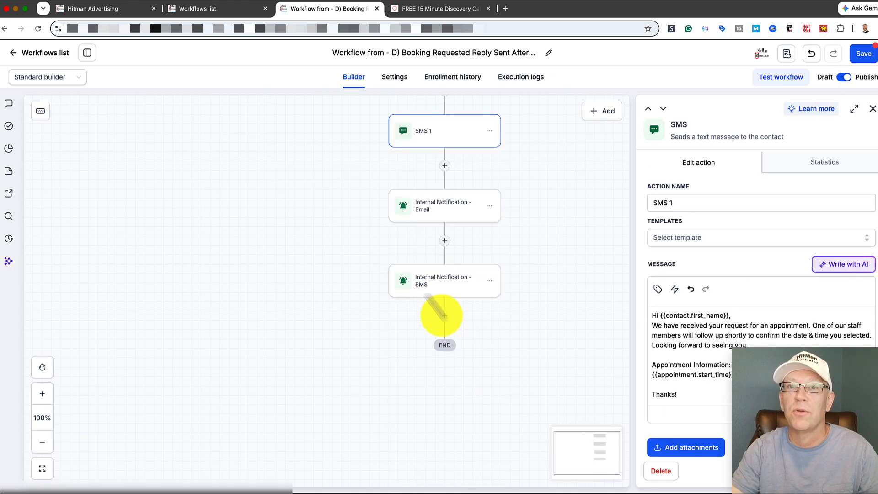
left_click(427, 207)
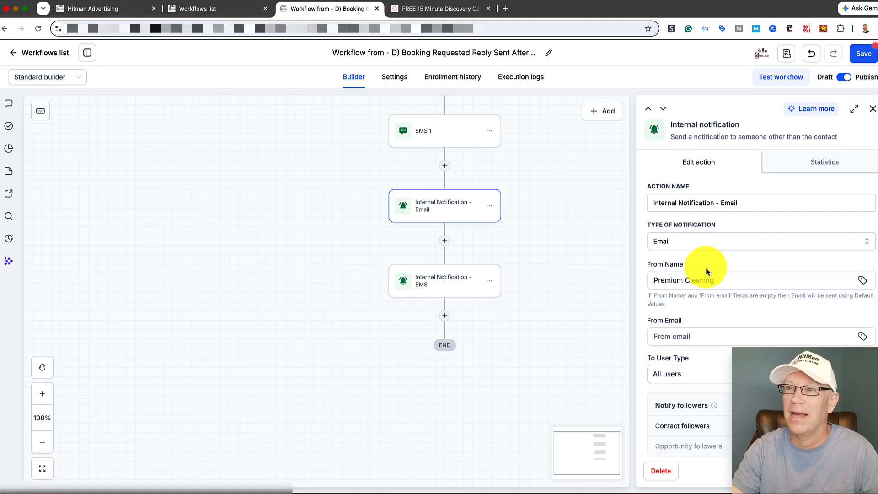
scroll(706, 271, "down", 2)
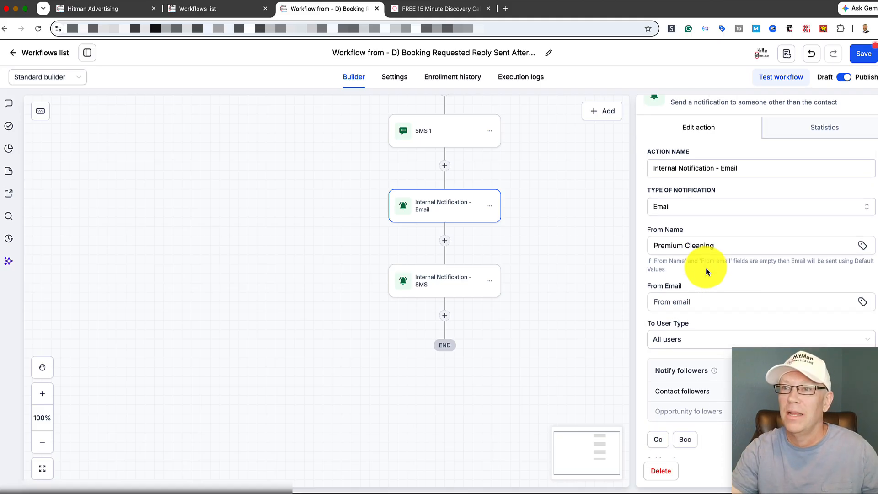
scroll(701, 274, "down", 2)
- Try directing the internal email notification to a Particular user by selecting a staff member, and discard the changes
left_click(714, 316)
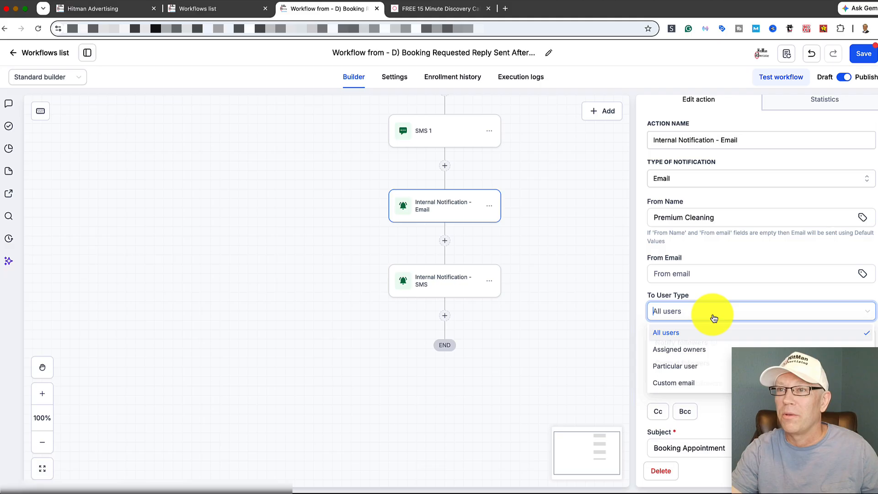
left_click(684, 367)
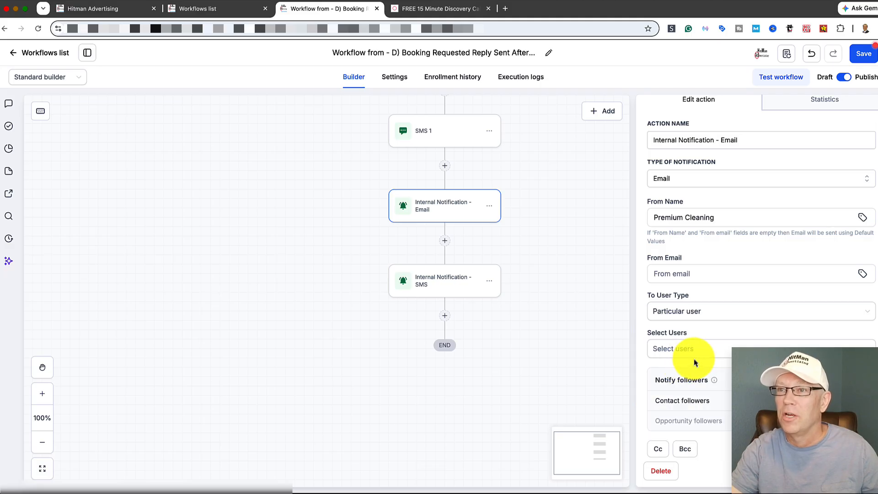
left_click(691, 353)
left_click(681, 385)
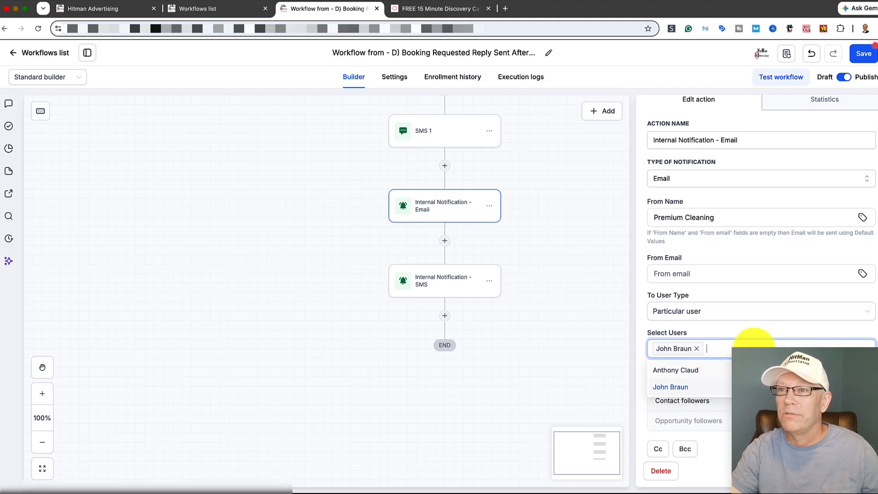
left_click(763, 328)
scroll(764, 327, "down", 1)
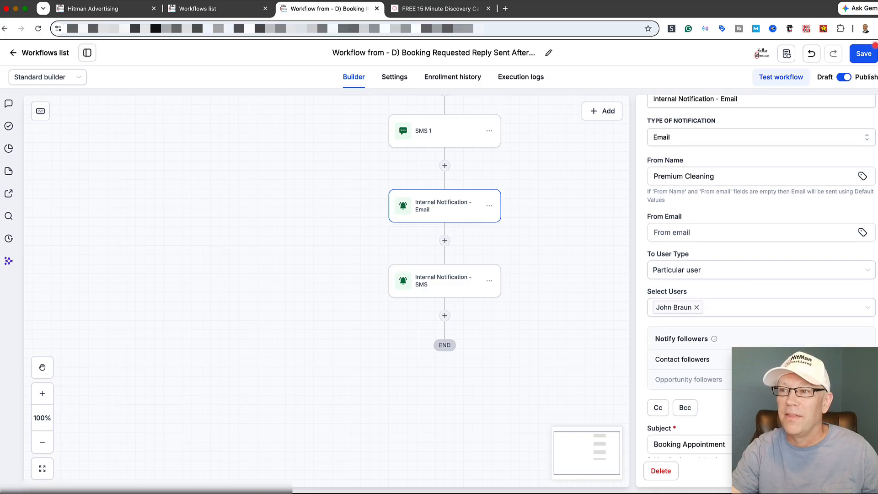
scroll(803, 221, "up", 2)
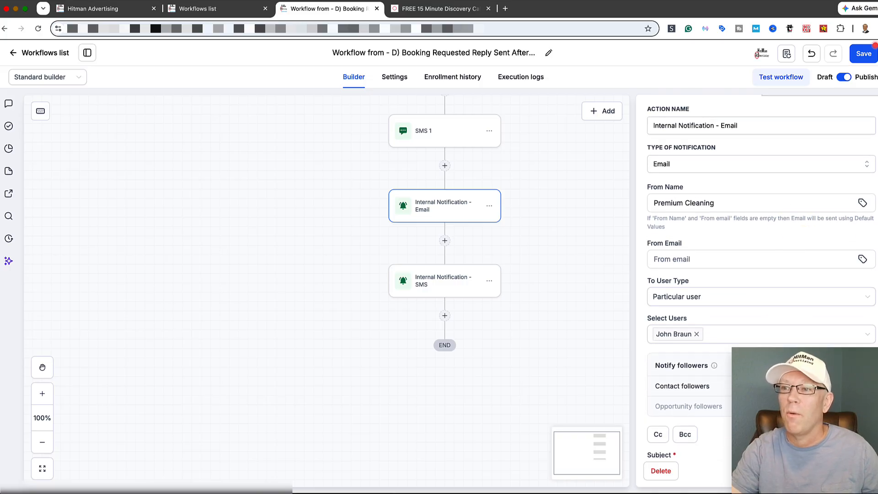
left_click(801, 470)
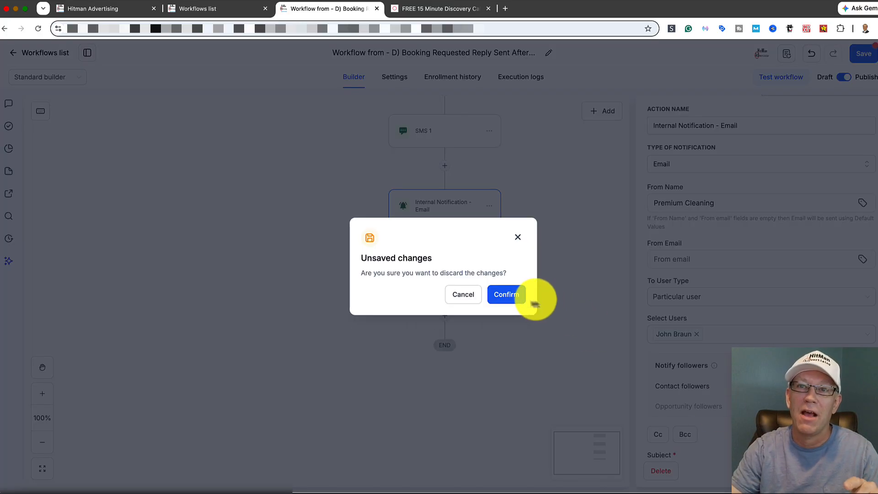
left_click(506, 295)
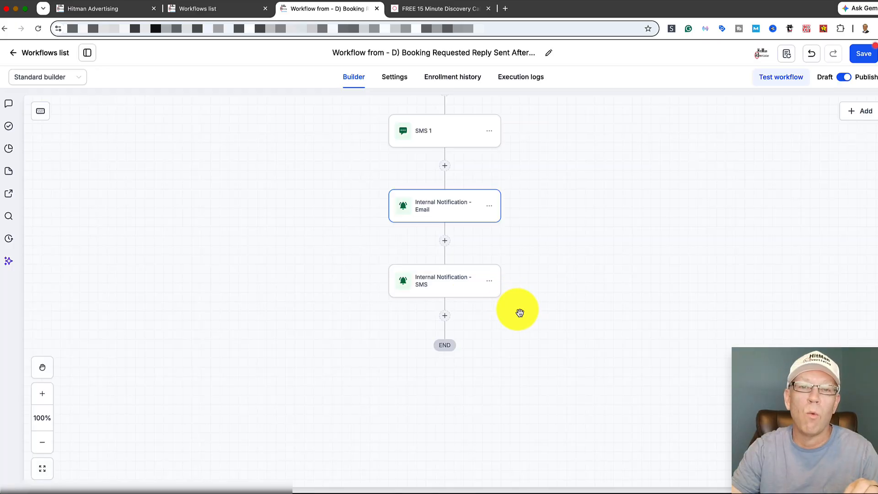